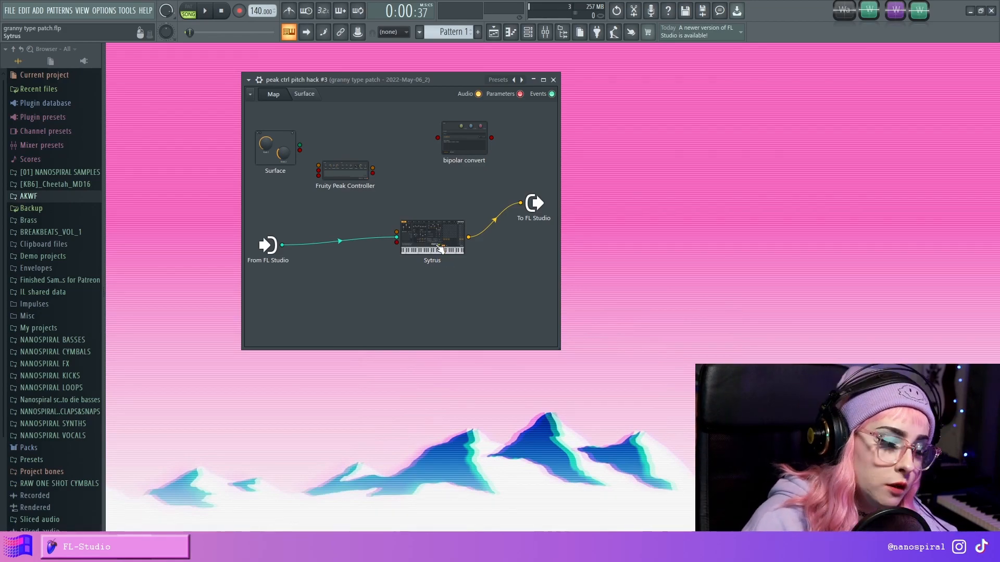
Step: Inspect Sytrus's operator MOD X pitch envelope, then dismiss the synth window
{"action": "left_click_drag", "start_coordinate": [397, 242], "coordinate": [403, 248]}
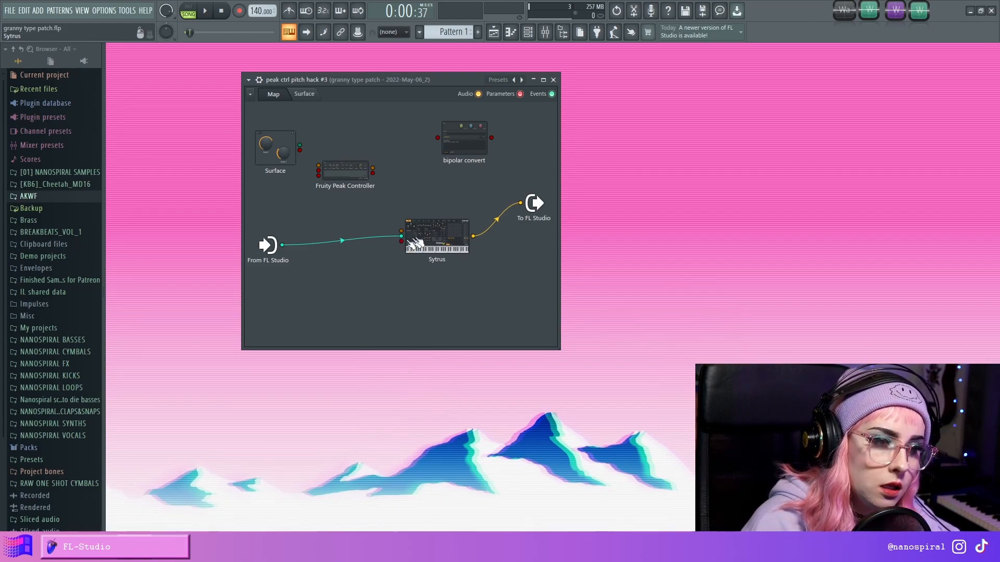
{"action": "double_click", "coordinate": [402, 246]}
{"action": "left_click_drag", "start_coordinate": [390, 169], "coordinate": [501, 88]}
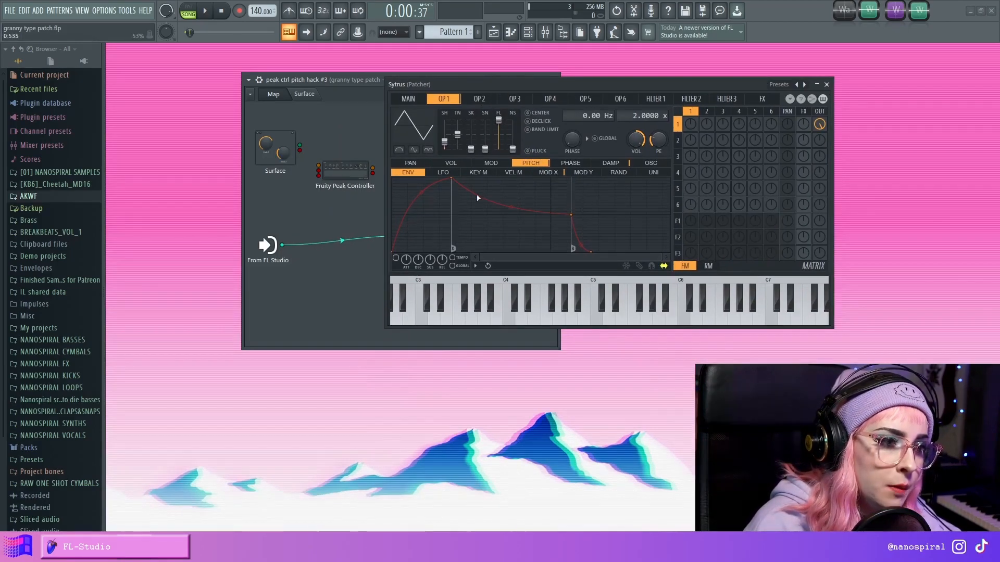
{"action": "left_click", "coordinate": [549, 173]}
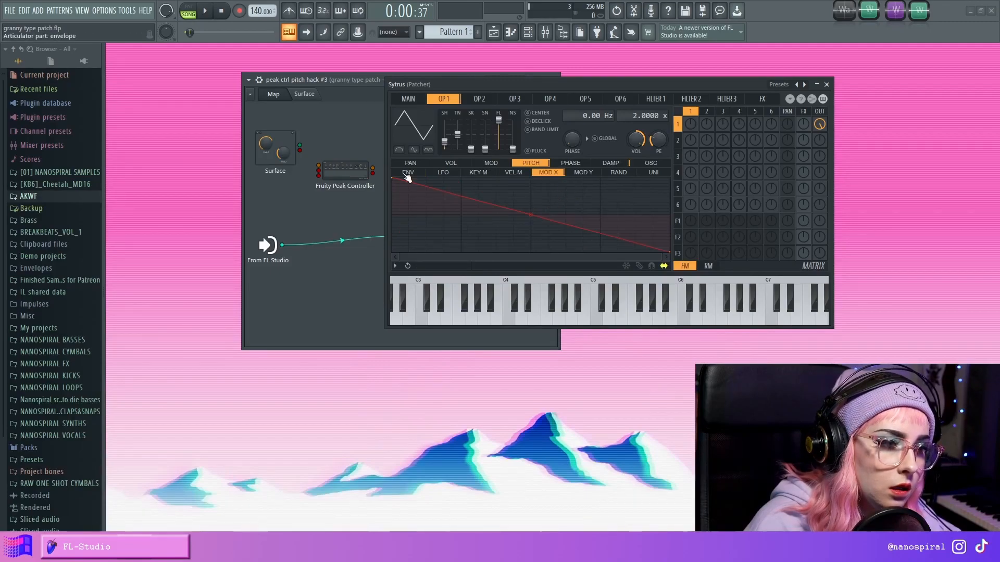
{"action": "left_click", "coordinate": [826, 84]}
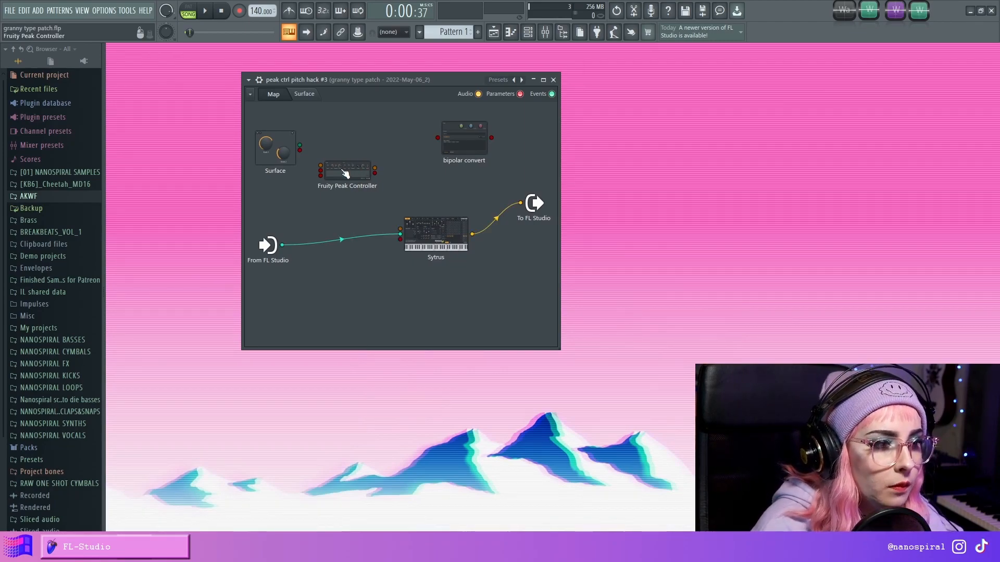
Step: Activate the Peak Controller's LFO output, wire it to Sytrus and set LFO amount near 2% with more depth
{"action": "left_click", "coordinate": [344, 174]}
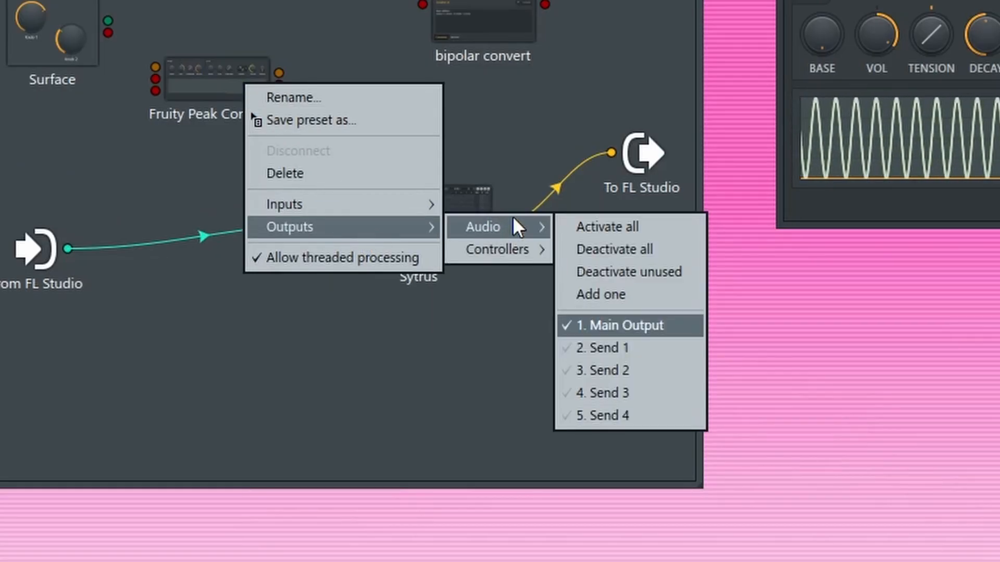
{"action": "mouse_move", "coordinate": [498, 248]}
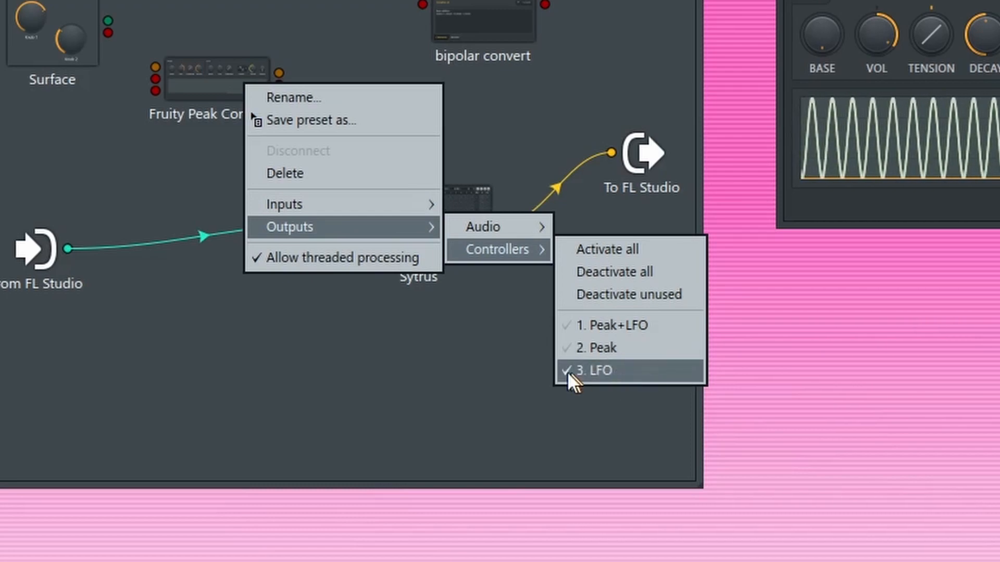
{"action": "left_click", "coordinate": [609, 382]}
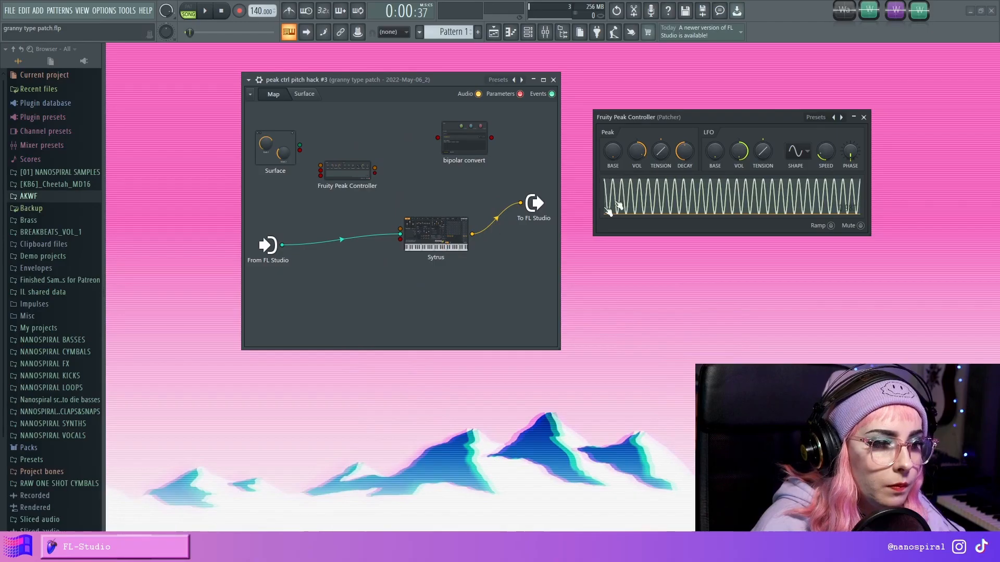
{"action": "left_click_drag", "start_coordinate": [739, 148], "coordinate": [740, 153]}
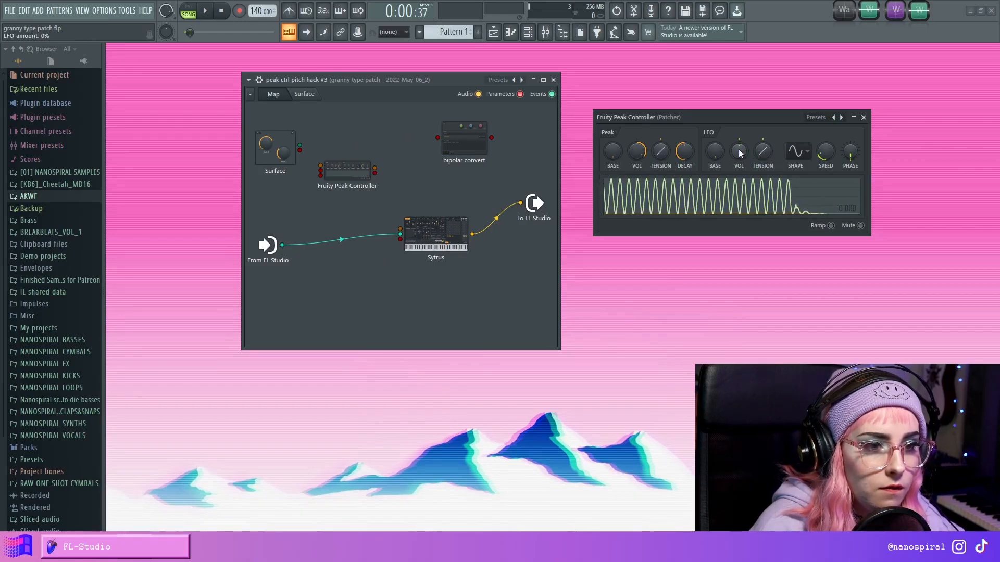
{"action": "left_click_drag", "start_coordinate": [399, 78], "coordinate": [415, 77]}
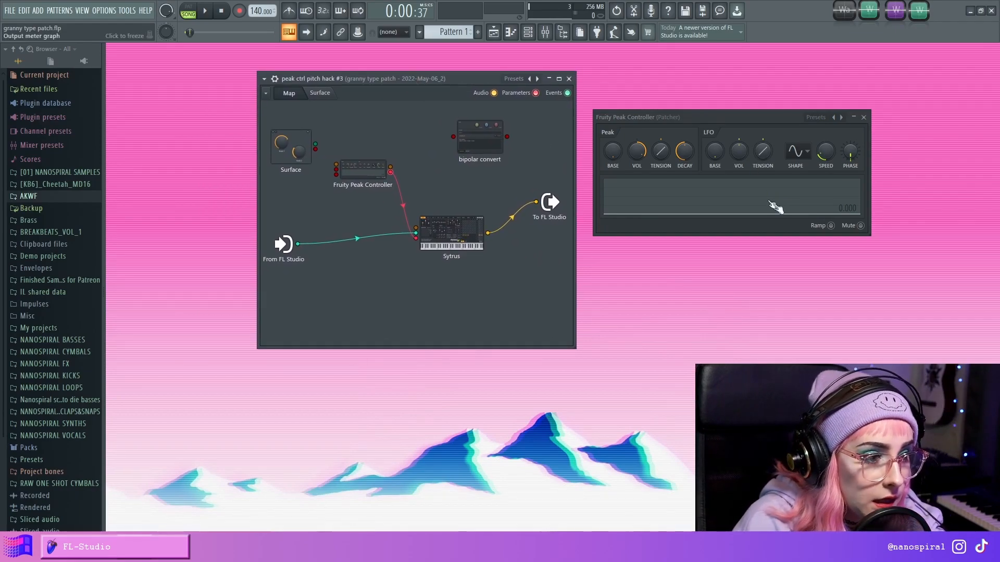
{"action": "left_click_drag", "start_coordinate": [739, 150], "coordinate": [739, 148]}
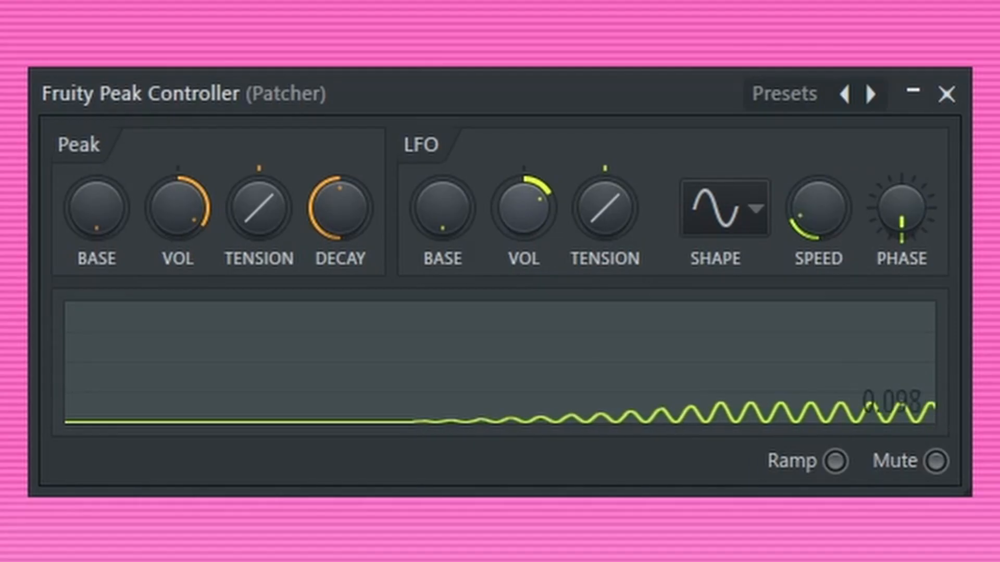
{"action": "left_click_drag", "start_coordinate": [523, 207], "coordinate": [523, 191]}
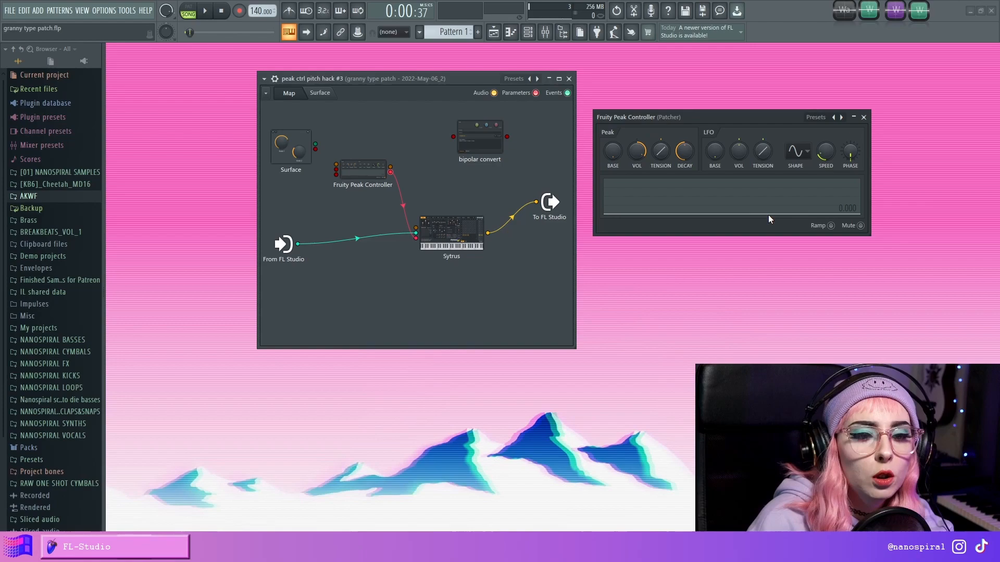
Step: Add a Fruity Envelope Controller to the patch and sweep its LFO level from zero back to 50%
{"action": "right_click", "coordinate": [387, 282]}
{"action": "mouse_move", "coordinate": [411, 298]}
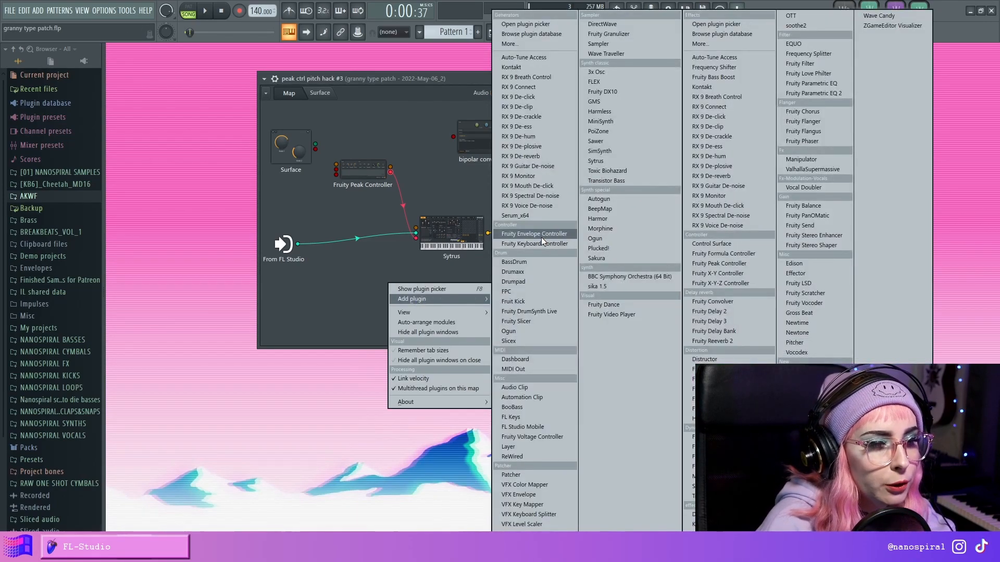
{"action": "left_click", "coordinate": [541, 234]}
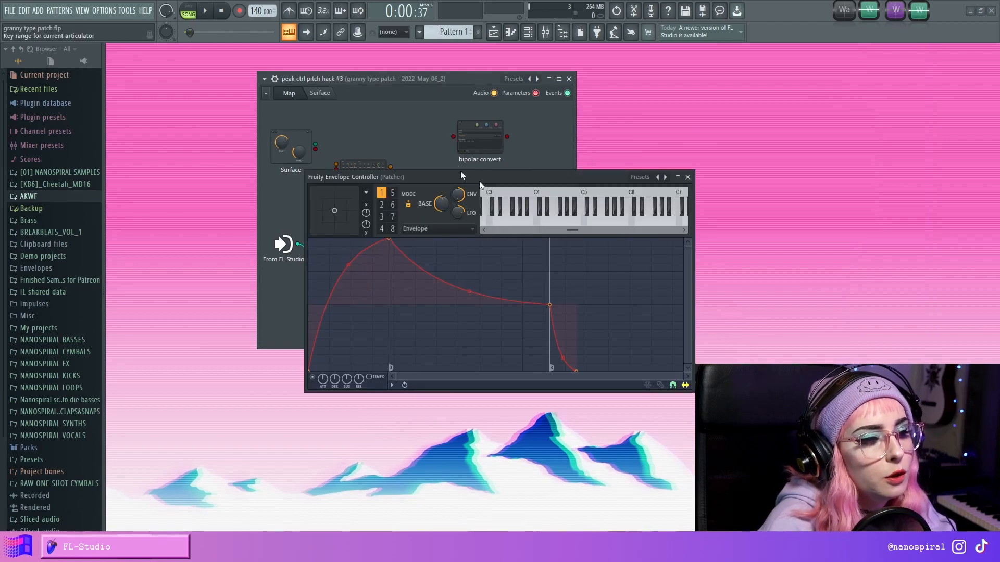
{"action": "left_click_drag", "start_coordinate": [478, 181], "coordinate": [613, 93]}
{"action": "left_click_drag", "start_coordinate": [535, 143], "coordinate": [534, 140]}
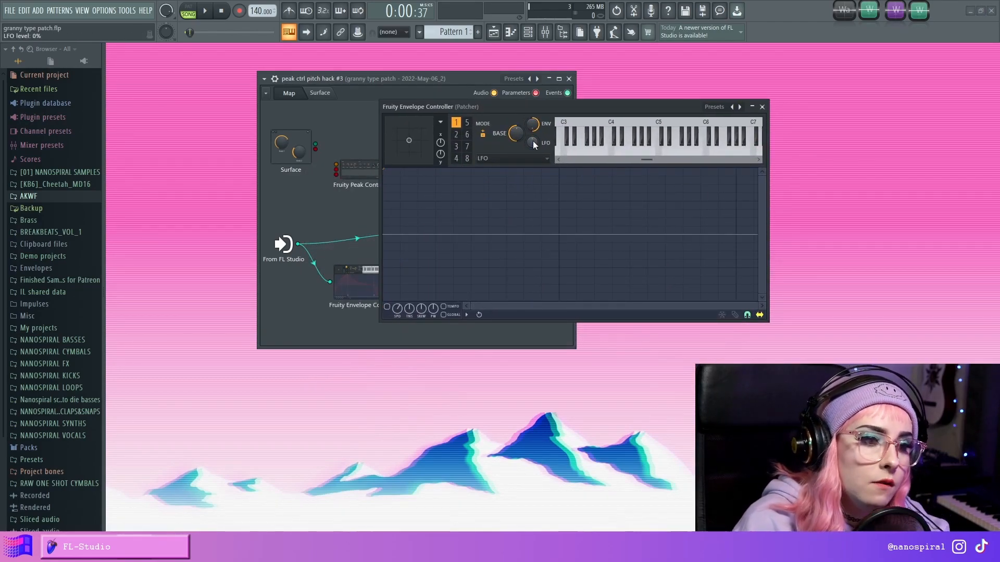
{"action": "left_click_drag", "start_coordinate": [533, 140], "coordinate": [533, 129]}
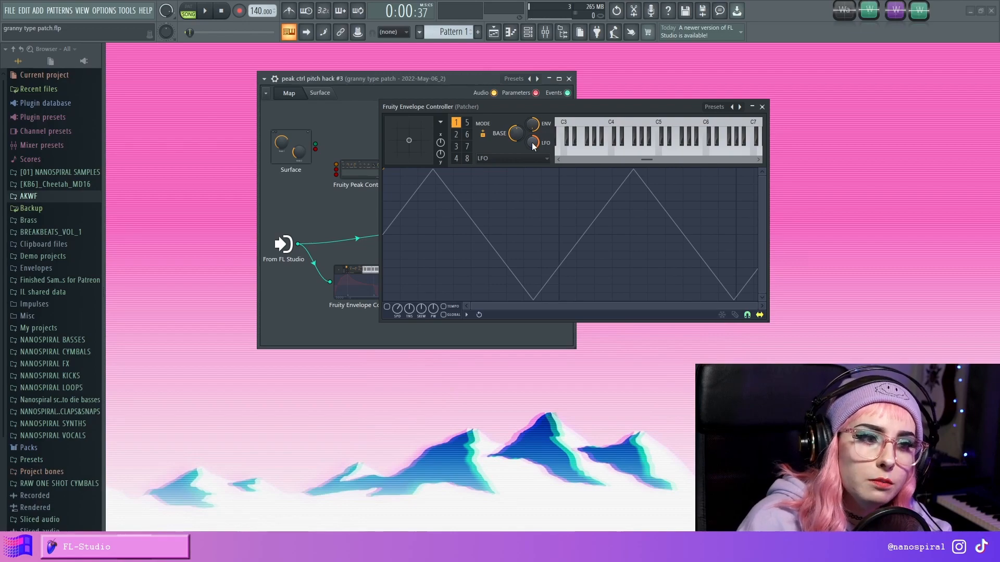
Step: Undo the Envelope Controller, reposition bipolar convert and activate its controller output
{"action": "key", "text": "ctrl+z"}
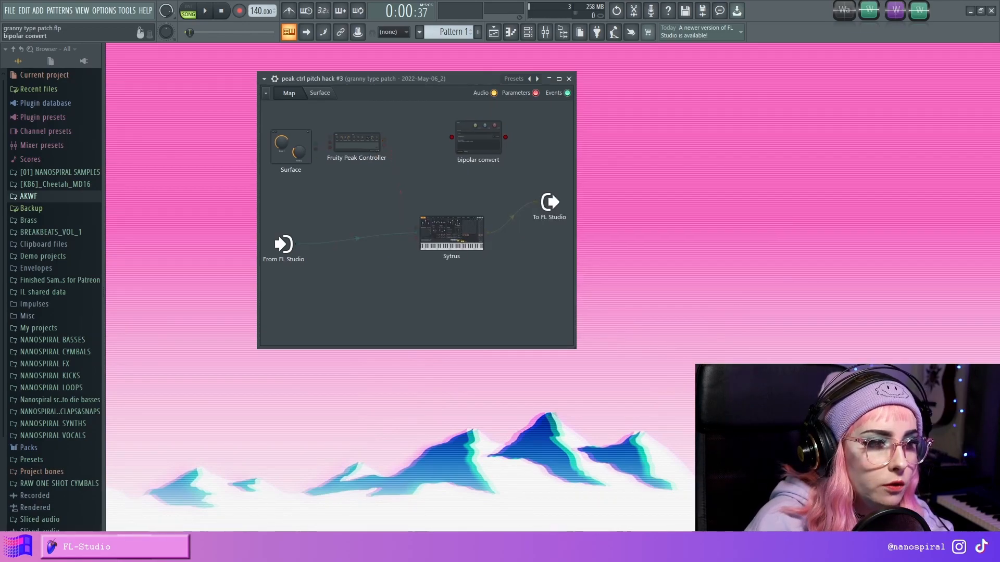
{"action": "left_click_drag", "start_coordinate": [492, 141], "coordinate": [473, 145]}
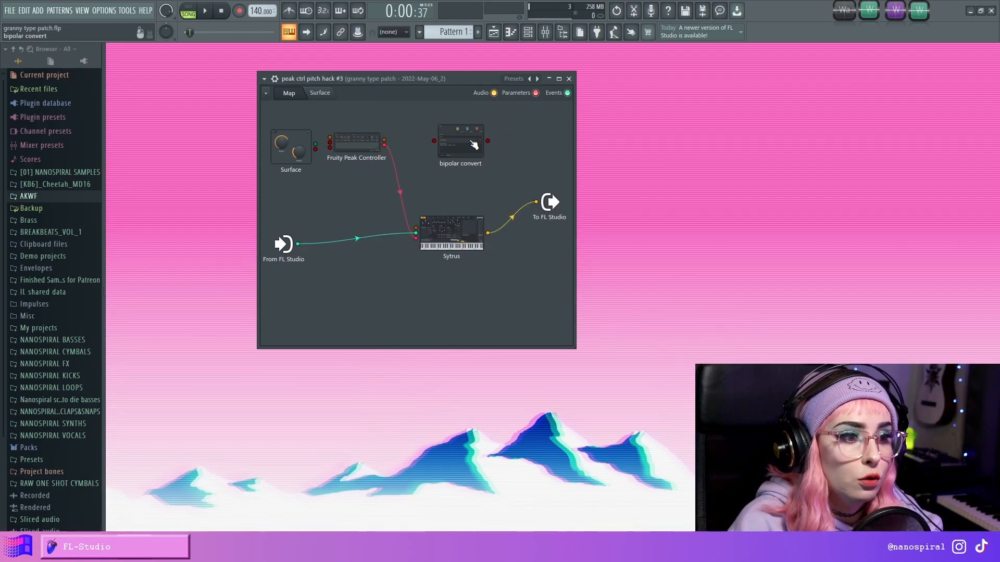
{"action": "left_click_drag", "start_coordinate": [451, 231], "coordinate": [455, 230]}
{"action": "left_click_drag", "start_coordinate": [469, 143], "coordinate": [463, 146]}
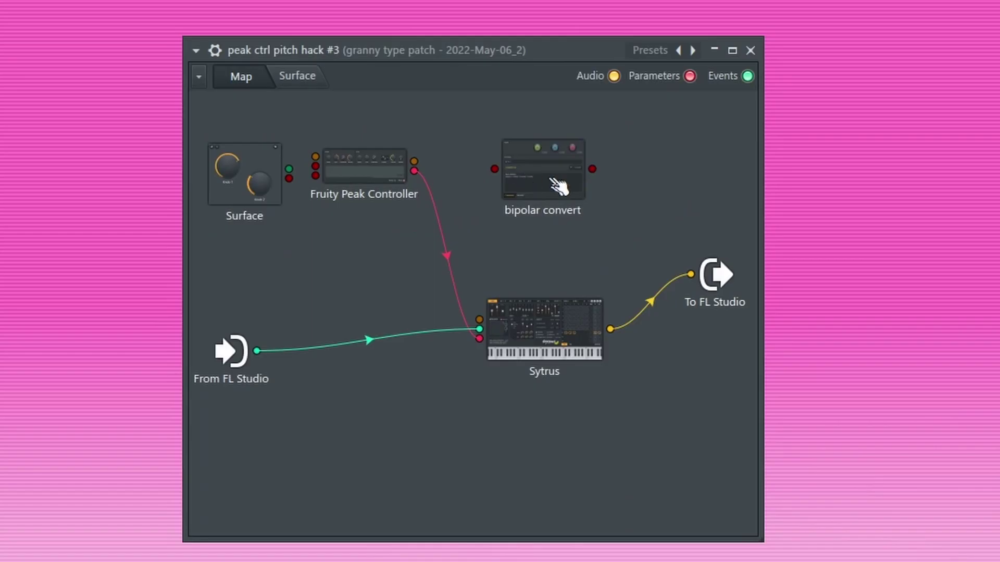
{"action": "right_click", "coordinate": [461, 151]}
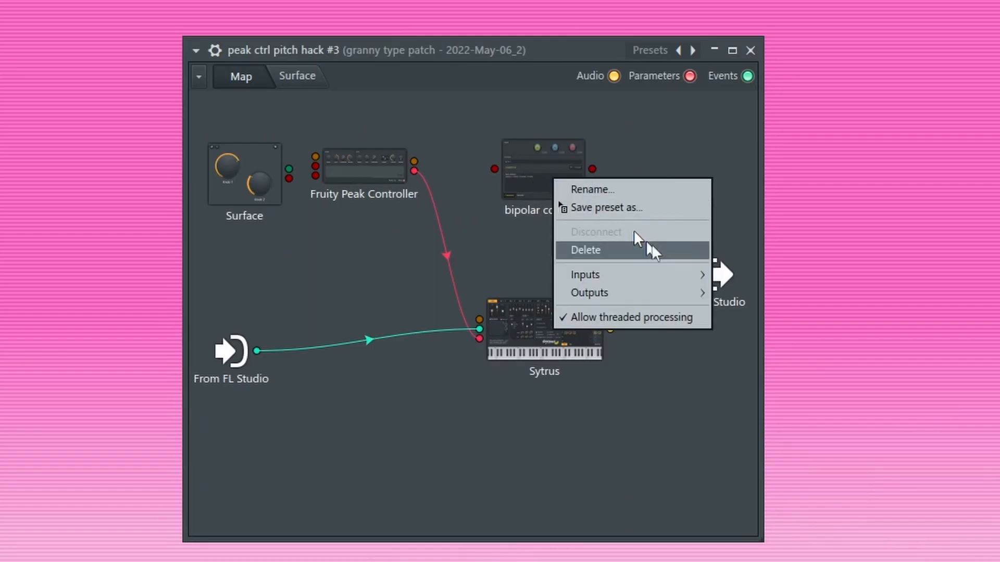
{"action": "mouse_move", "coordinate": [590, 292]}
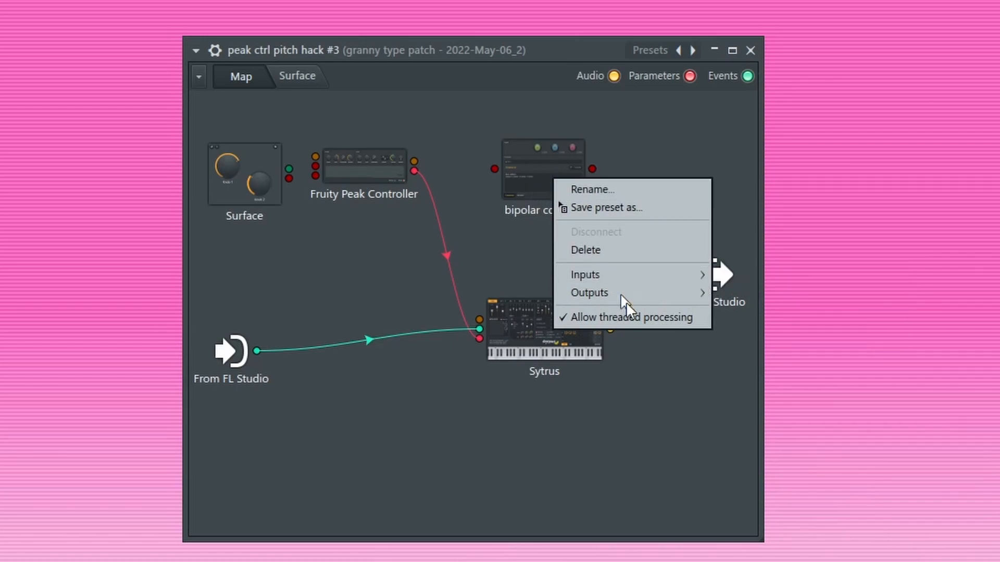
{"action": "mouse_move", "coordinate": [756, 293]}
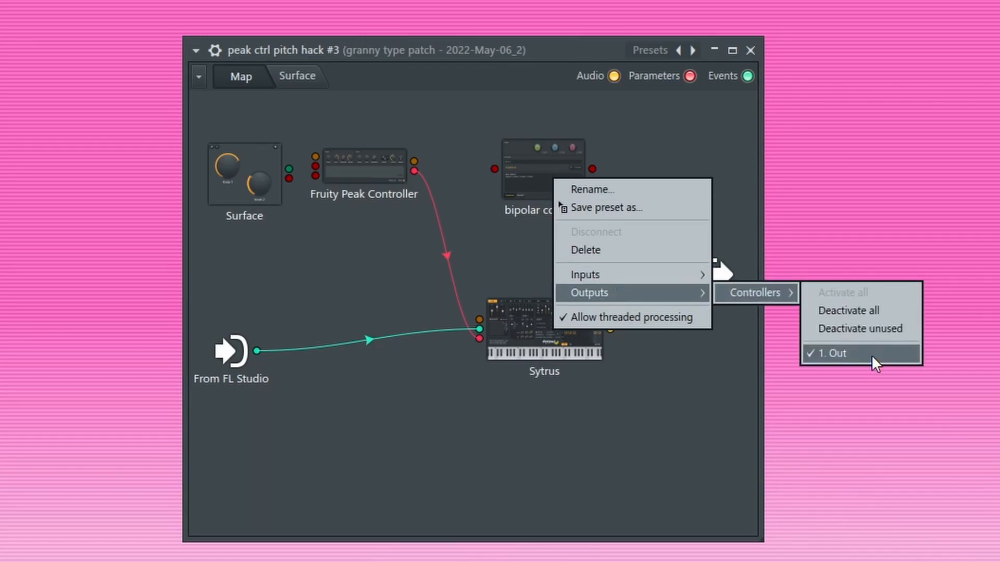
{"action": "left_click", "coordinate": [762, 173]}
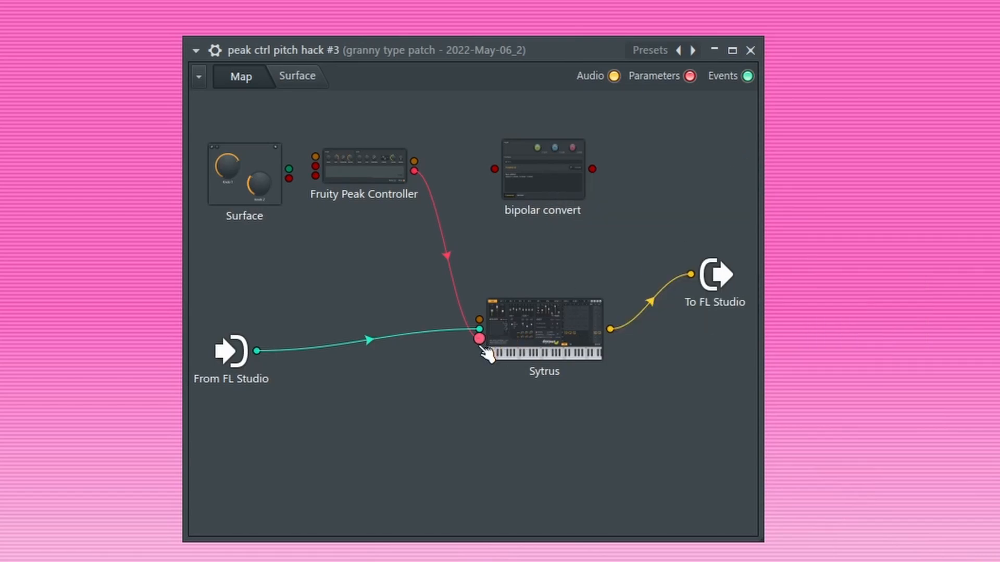
Step: Rewire the Peak Controller LFO through bipolar convert into Sytrus and bring up its formula
{"action": "left_click_drag", "start_coordinate": [479, 338], "coordinate": [469, 171]}
{"action": "mouse_move", "coordinate": [539, 179]}
{"action": "left_mouse_down"}
{"action": "mouse_move", "coordinate": [500, 180]}
{"action": "mouse_move", "coordinate": [511, 298]}
{"action": "left_mouse_up"}
{"action": "left_click_drag", "start_coordinate": [557, 345], "coordinate": [607, 340]}
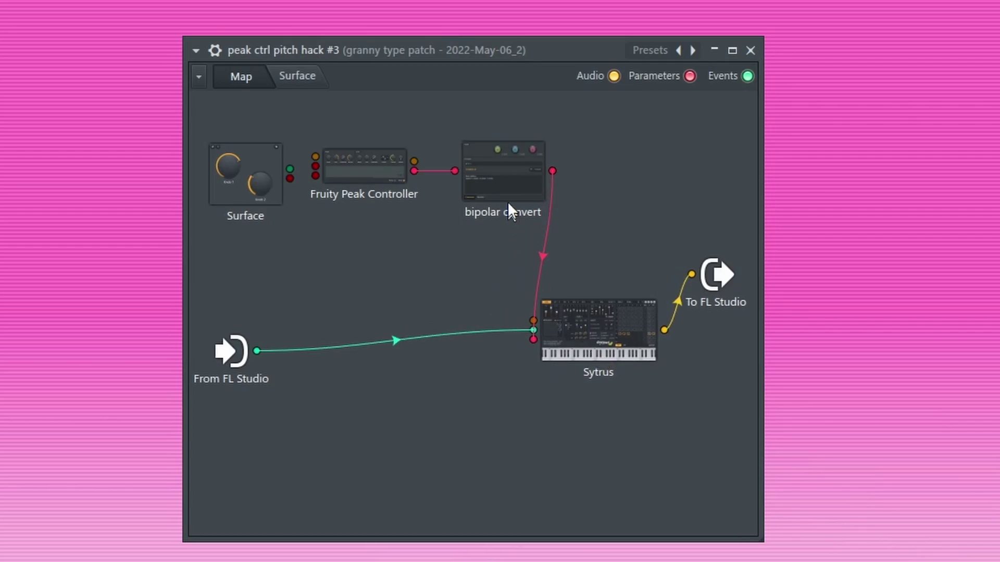
{"action": "double_click", "coordinate": [507, 201]}
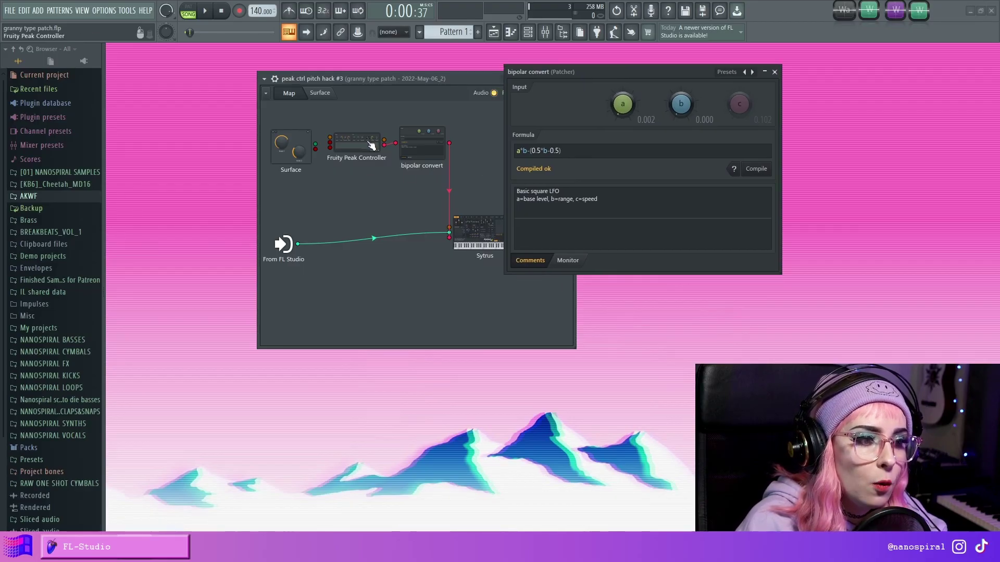
Step: Swap the Peak Controller window for bipolar convert and turn its a input down
{"action": "double_click", "coordinate": [372, 145]}
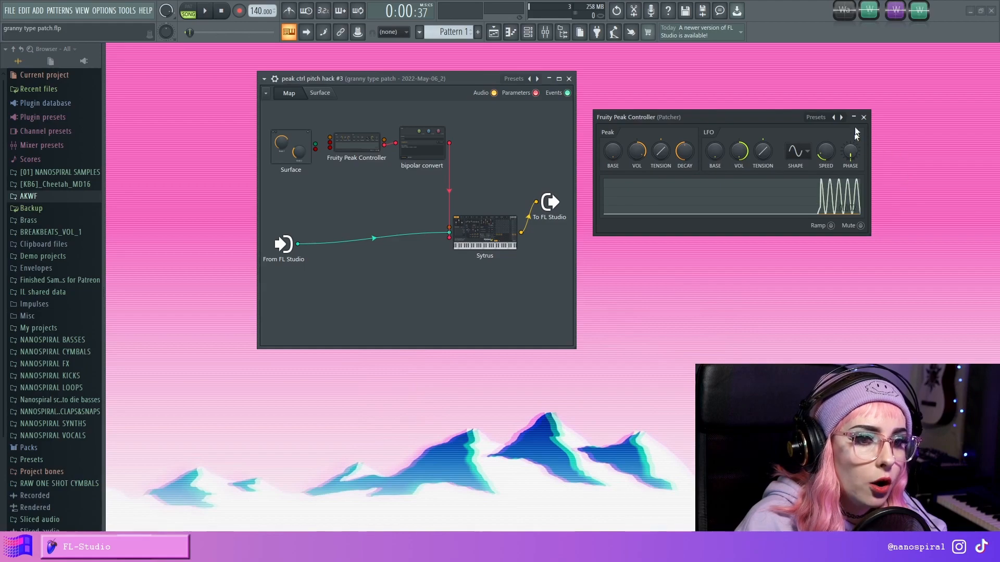
{"action": "left_click", "coordinate": [863, 116]}
{"action": "left_click", "coordinate": [416, 147]}
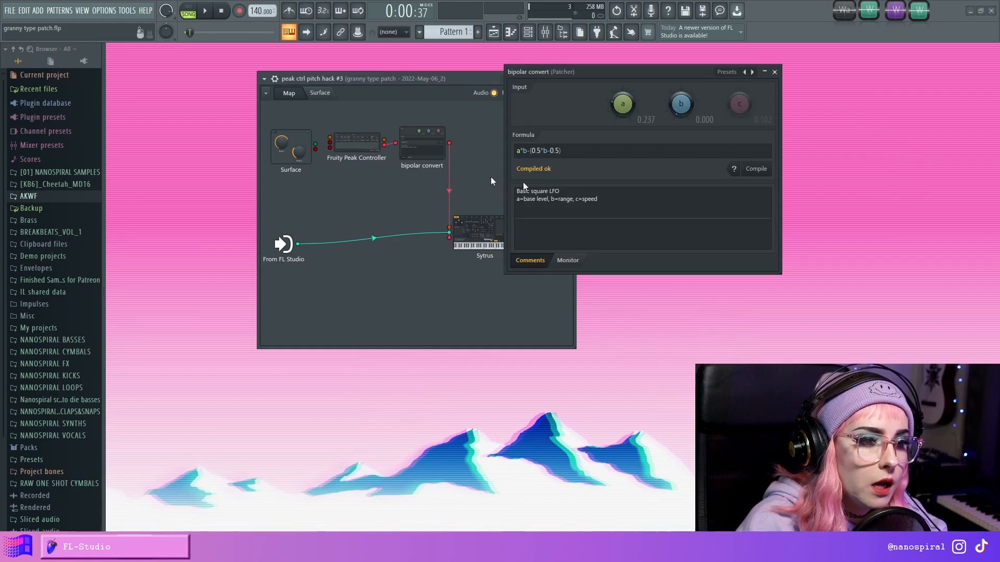
{"action": "left_click_drag", "start_coordinate": [627, 100], "coordinate": [637, 112]}
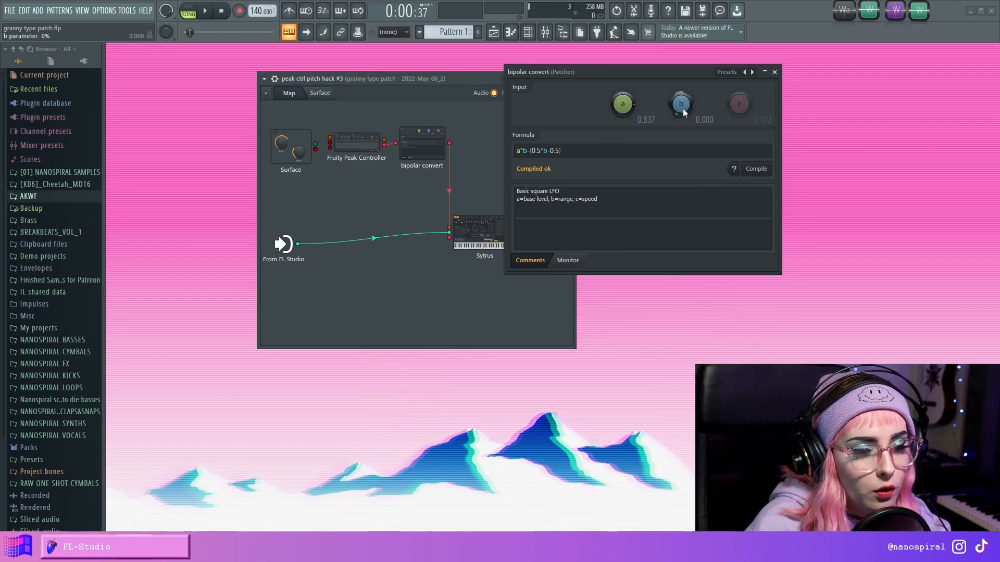
Step: Sweep bipolar convert's range input b from full to zero, settling around 17% while auditioning
{"action": "left_click_drag", "start_coordinate": [680, 103], "coordinate": [681, 47]}
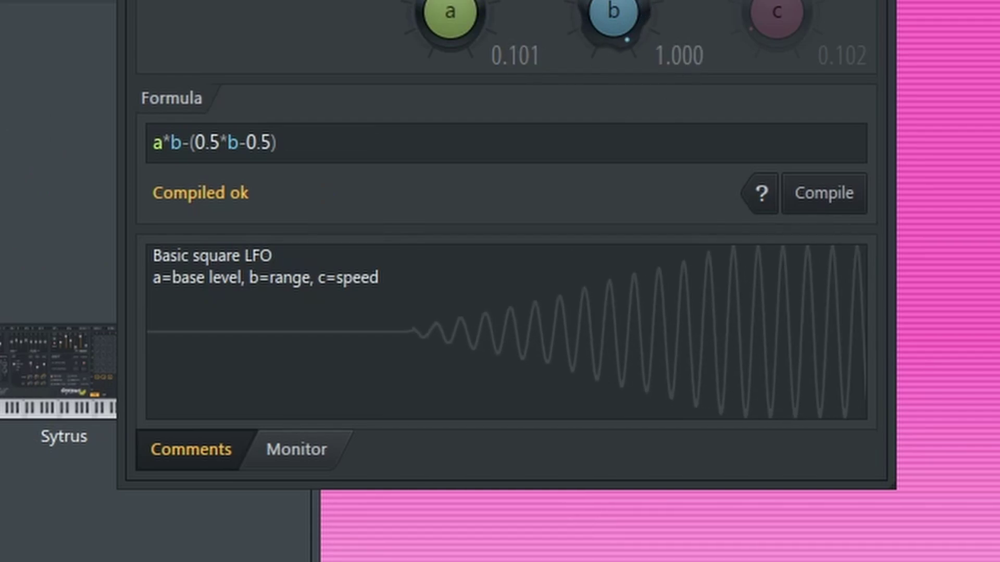
{"action": "left_click_drag", "start_coordinate": [681, 103], "coordinate": [739, 143]}
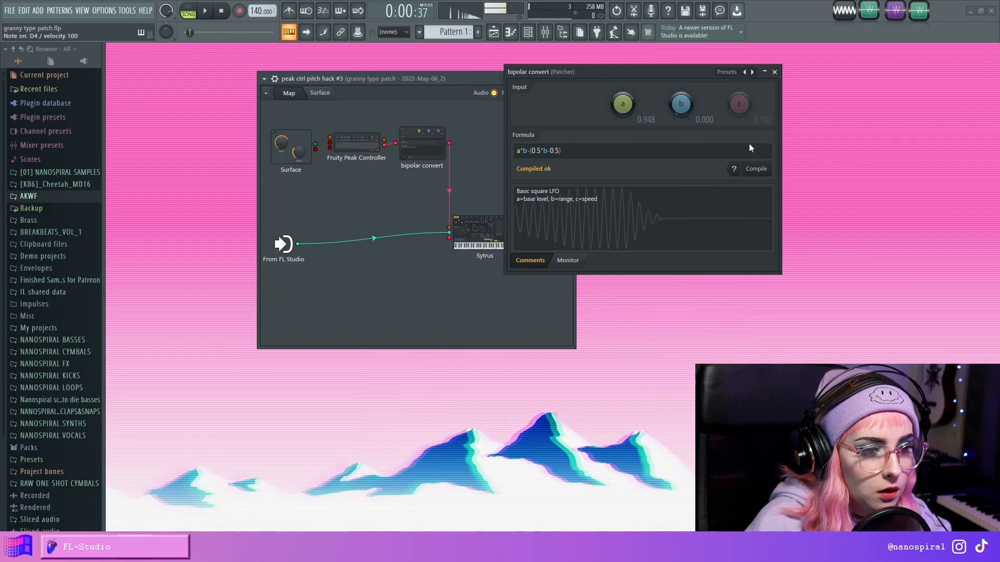
{"action": "mouse_move", "coordinate": [680, 103]}
{"action": "left_mouse_down"}
{"action": "mouse_move", "coordinate": [680, 92]}
{"action": "mouse_move", "coordinate": [680, 117]}
{"action": "left_mouse_up"}
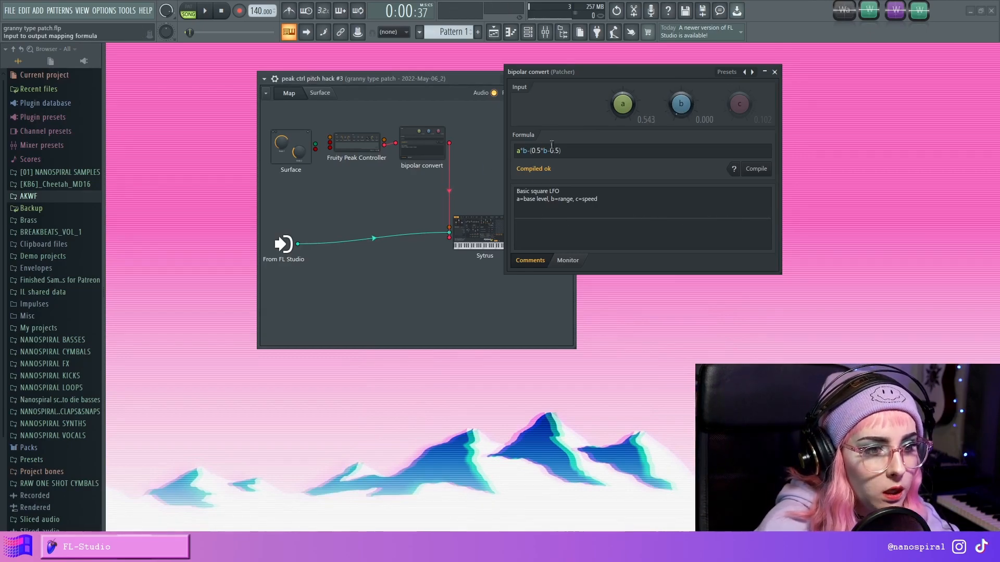
{"action": "left_click_drag", "start_coordinate": [554, 75], "coordinate": [577, 73]}
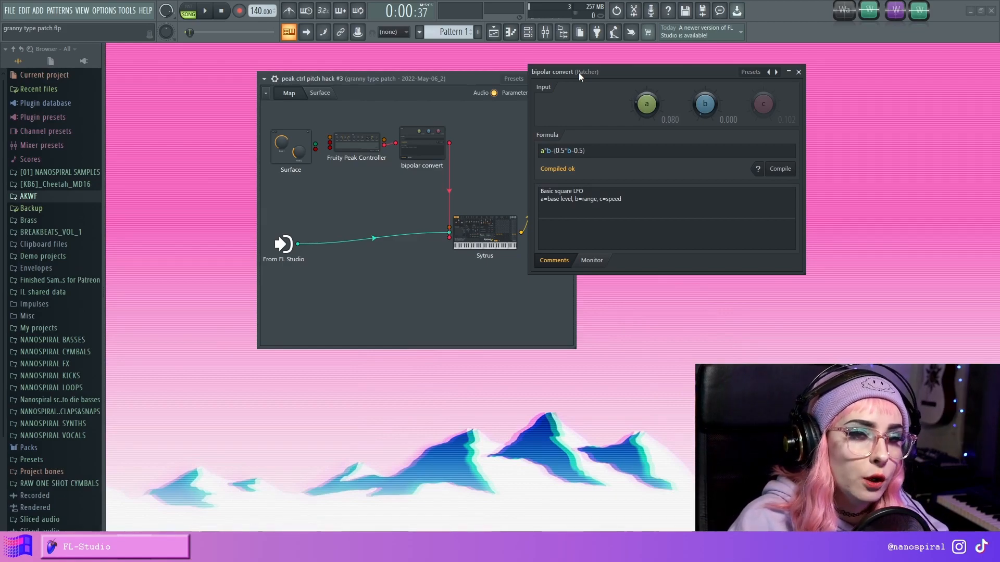
Step: Add a new Fruity formula controller to the patch map and bring up its settings
{"action": "left_click_drag", "start_coordinate": [626, 74], "coordinate": [702, 85]}
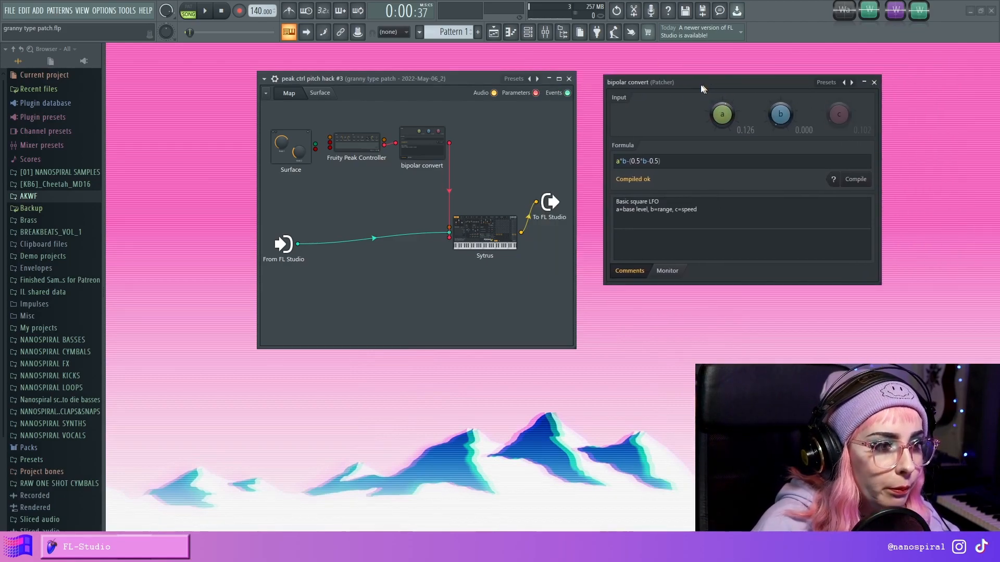
{"action": "right_click", "coordinate": [430, 144]}
{"action": "left_click", "coordinate": [468, 172]}
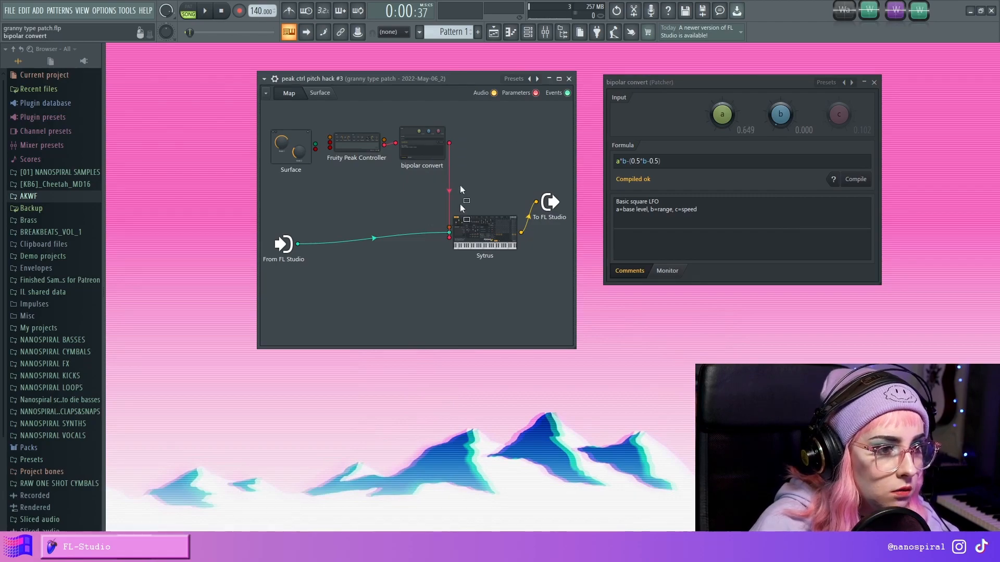
{"action": "left_click_drag", "start_coordinate": [413, 313], "coordinate": [389, 305]}
{"action": "left_click", "coordinate": [388, 304]}
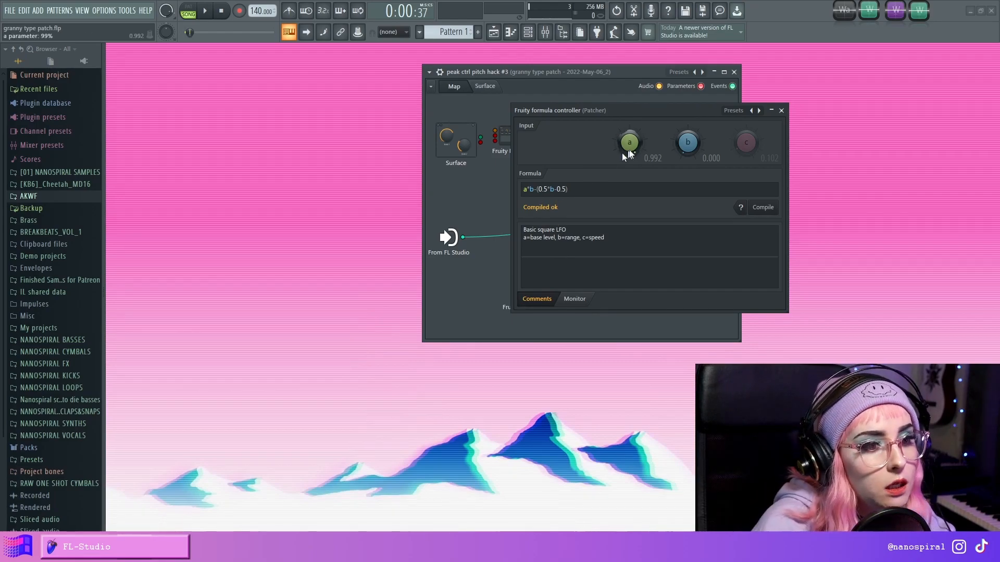
Step: Sweep the new formula's a and b inputs between 0 and 1.000, ending a at 1.000 and b at zero, and select its formula text
{"action": "left_click_drag", "start_coordinate": [630, 143], "coordinate": [575, 133]}
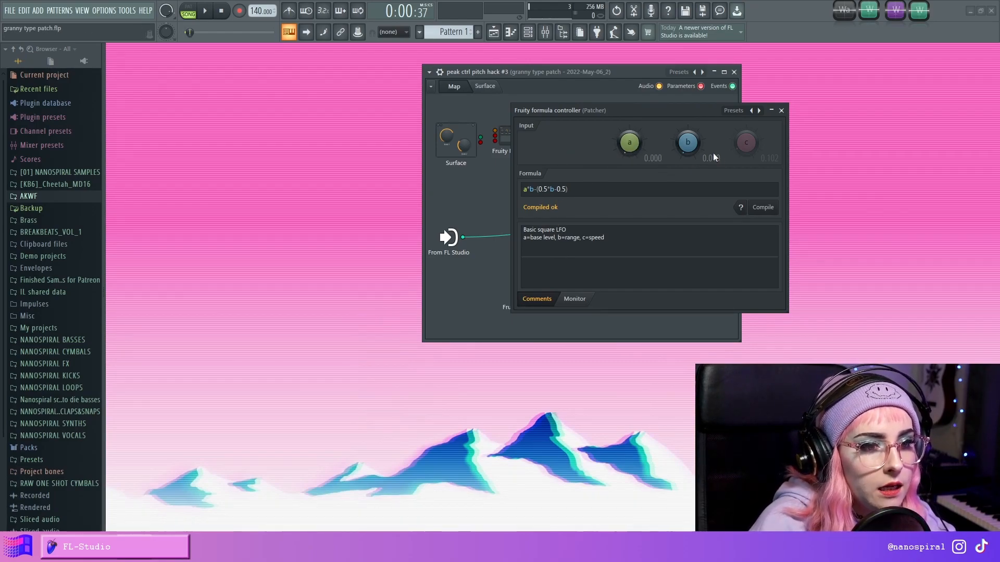
{"action": "left_click_drag", "start_coordinate": [687, 143], "coordinate": [662, 233]}
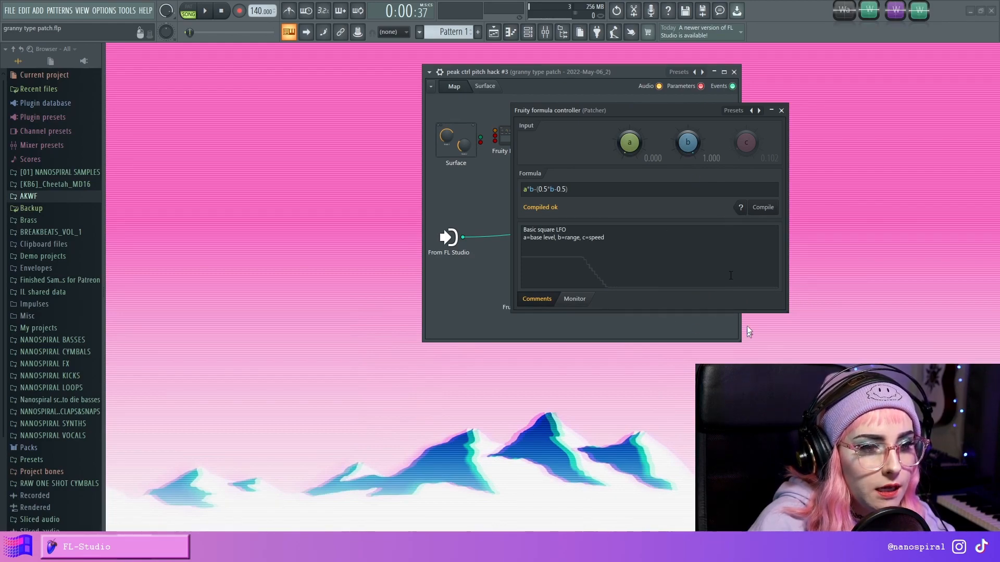
{"action": "left_click_drag", "start_coordinate": [687, 142], "coordinate": [687, 168]}
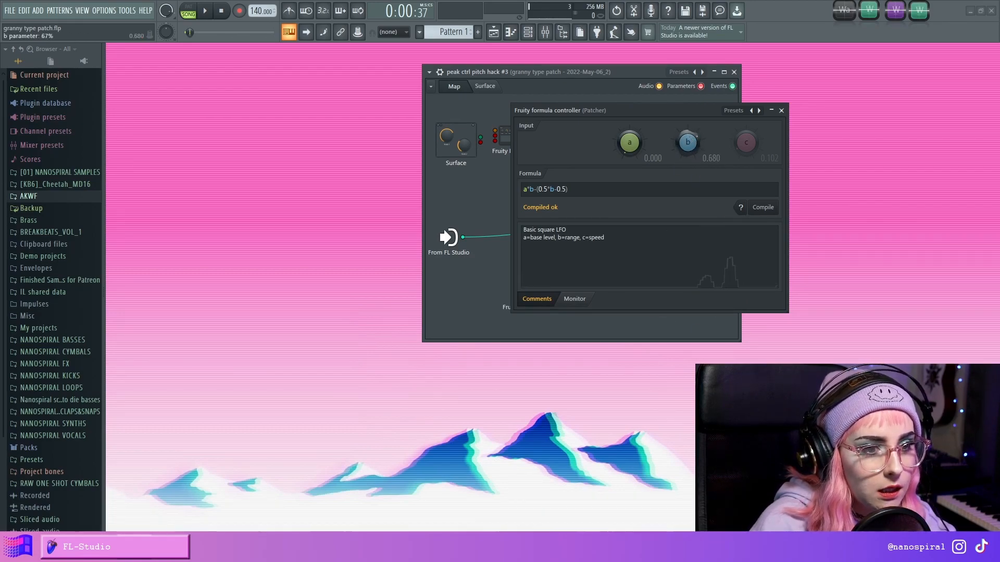
{"action": "left_click_drag", "start_coordinate": [687, 168], "coordinate": [691, 238]}
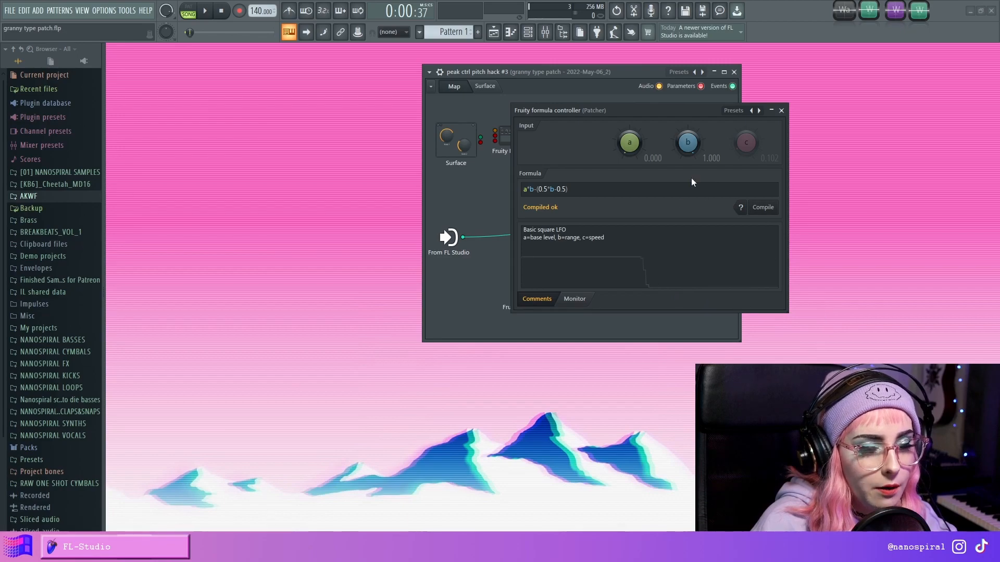
{"action": "left_click_drag", "start_coordinate": [630, 142], "coordinate": [630, 95]}
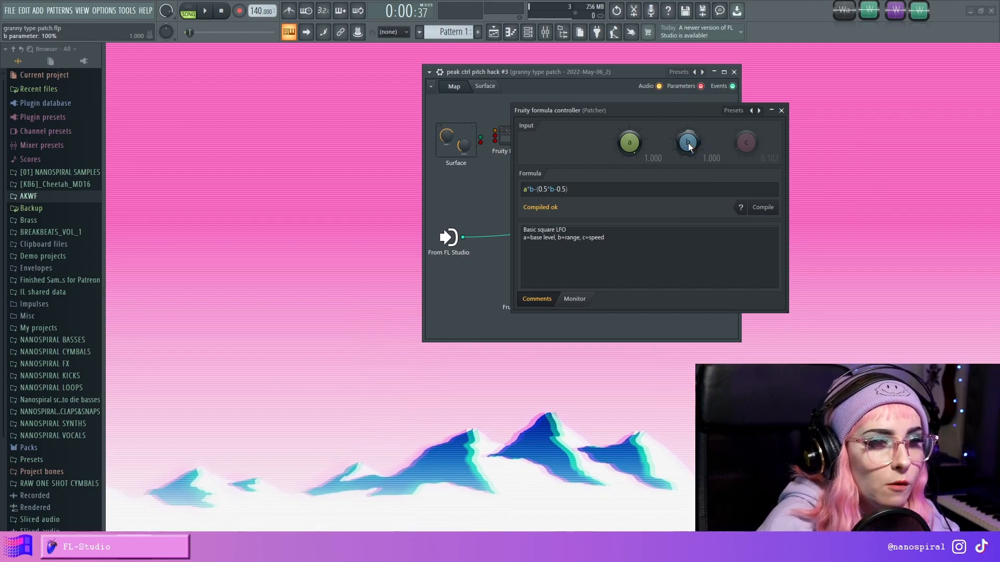
{"action": "left_click_drag", "start_coordinate": [688, 146], "coordinate": [706, 153]}
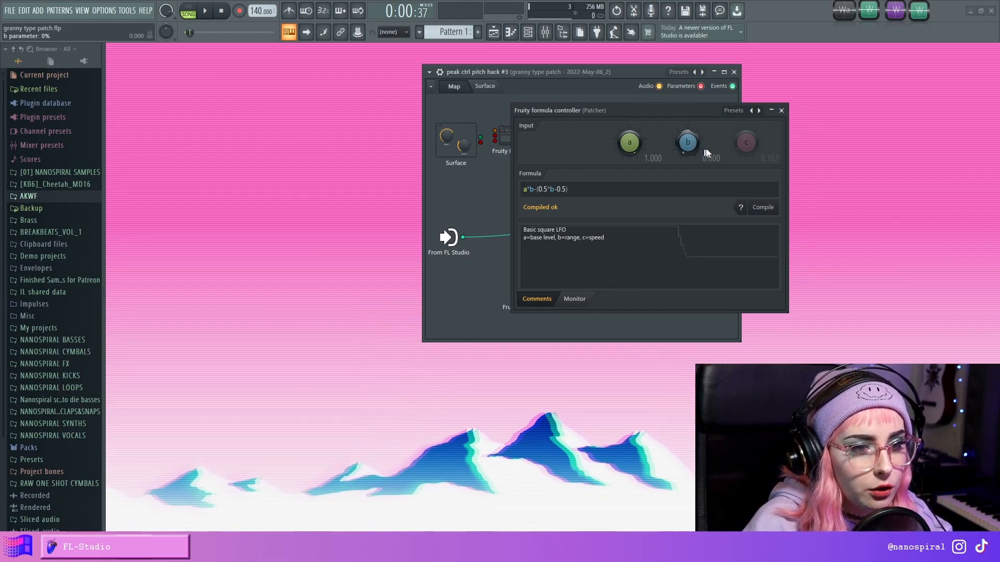
{"action": "left_click_drag", "start_coordinate": [639, 147], "coordinate": [638, 179]}
{"action": "left_click", "coordinate": [545, 188]}
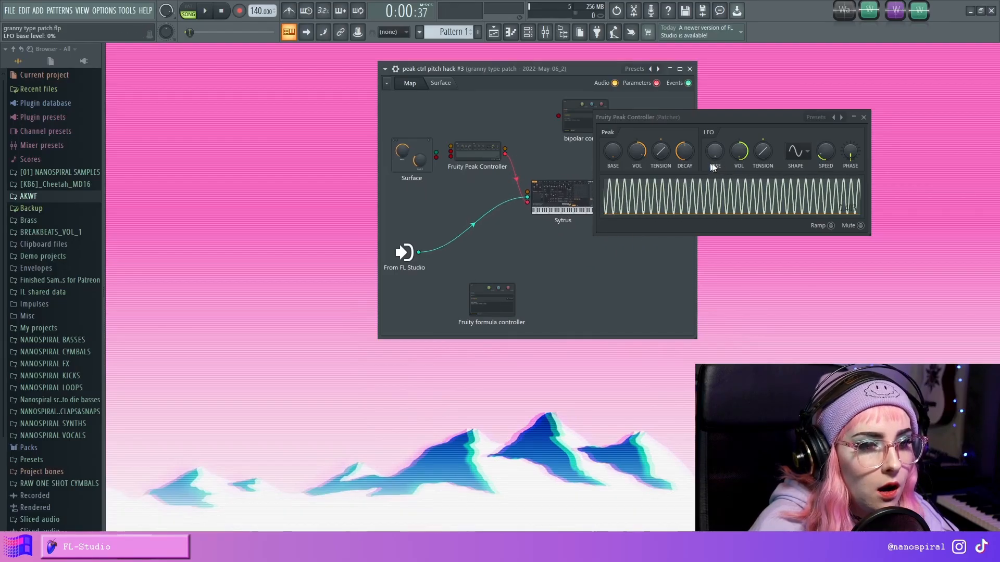
Step: Turn the Peak Controller's LFO base level to zero, then nudge it up slightly while watching the scope
{"action": "left_click_drag", "start_coordinate": [739, 151], "coordinate": [719, 160]}
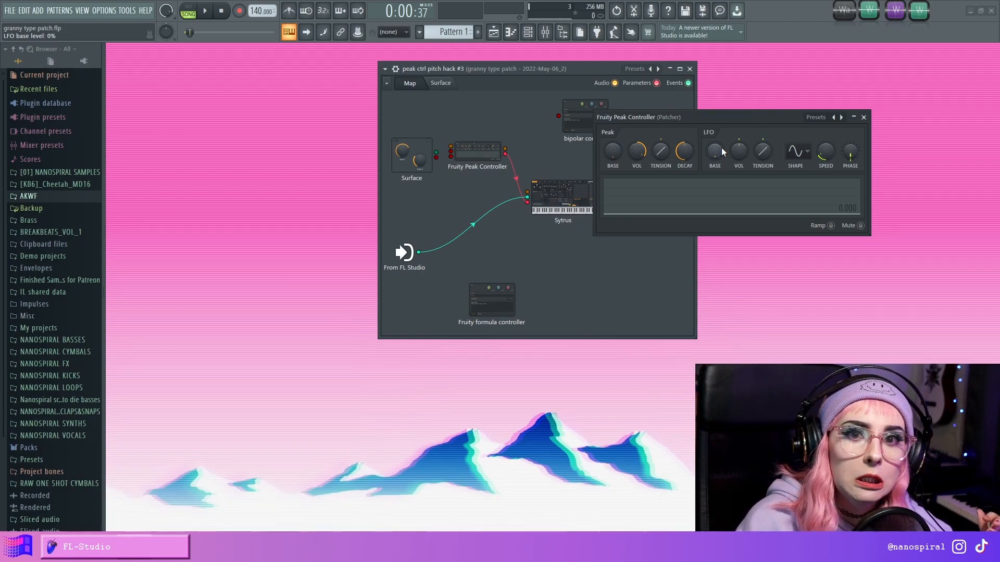
{"action": "left_click", "coordinate": [716, 164]}
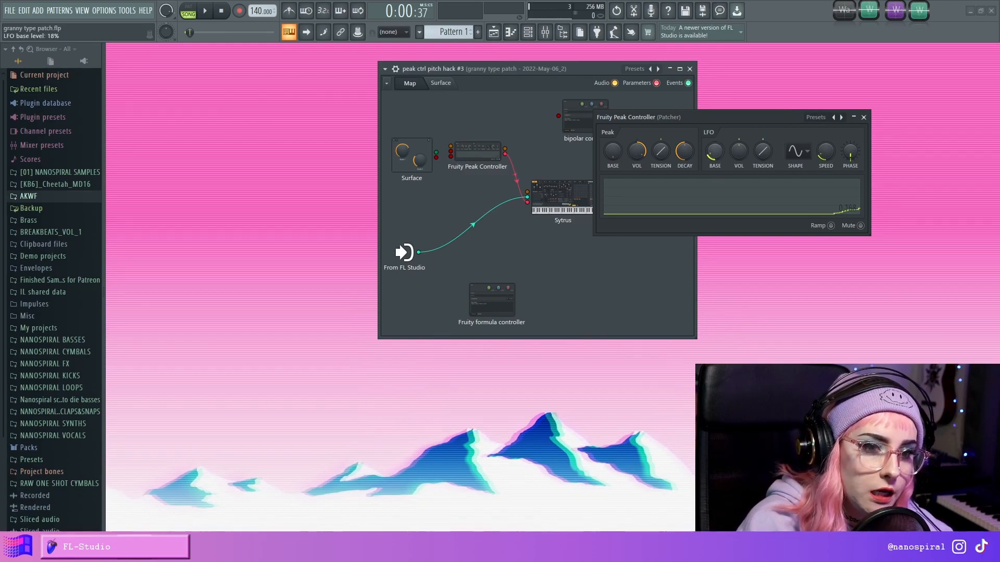
{"action": "mouse_move", "coordinate": [716, 164]}
{"action": "left_mouse_down"}
{"action": "mouse_move", "coordinate": [741, 160]}
{"action": "mouse_move", "coordinate": [739, 136]}
{"action": "left_mouse_up"}
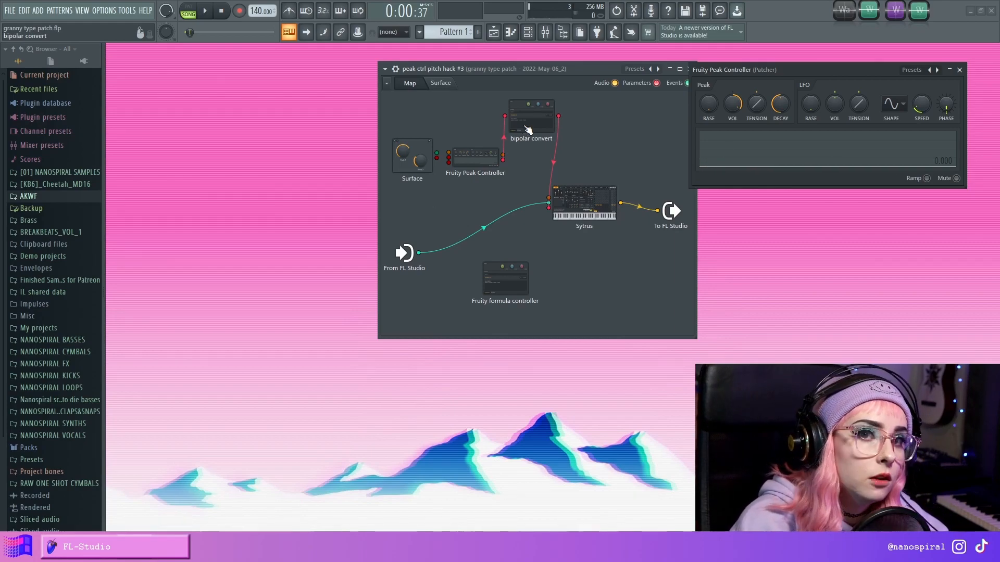
Step: Reopen the Peak Controller settings and activate its LFO shape parameter
{"action": "left_click", "coordinate": [475, 157]}
{"action": "left_click", "coordinate": [460, 159]}
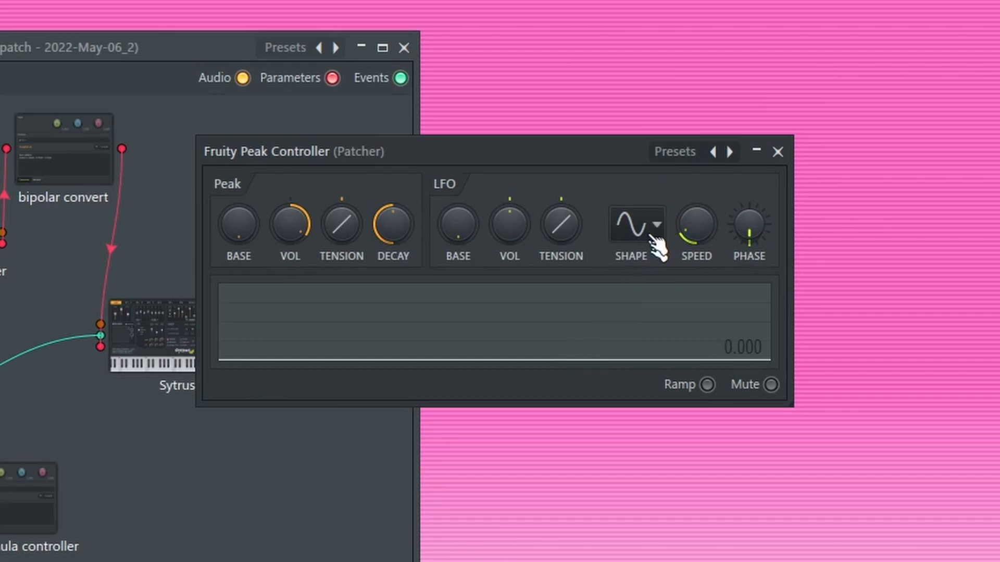
{"action": "right_click", "coordinate": [648, 235]}
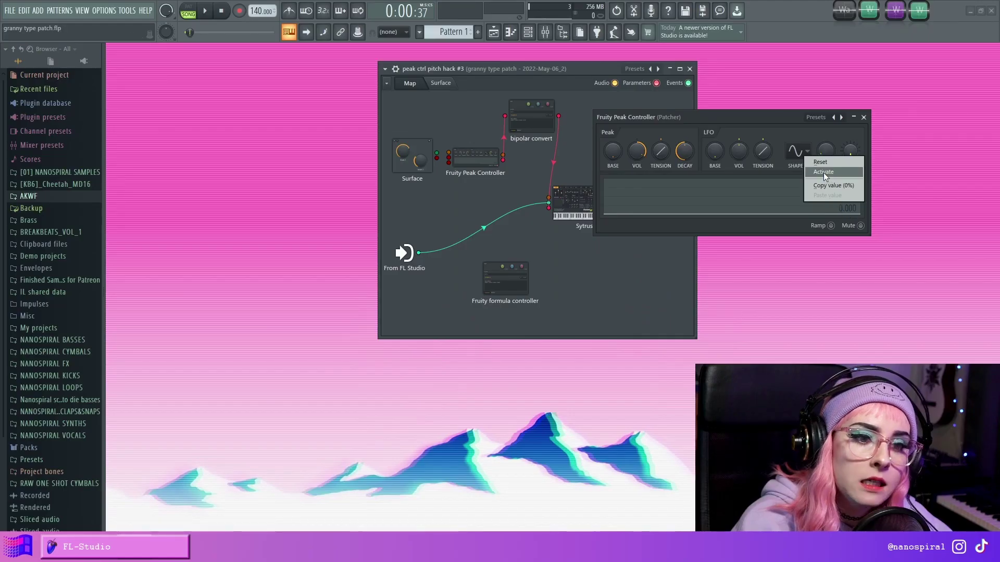
{"action": "left_click", "coordinate": [823, 173]}
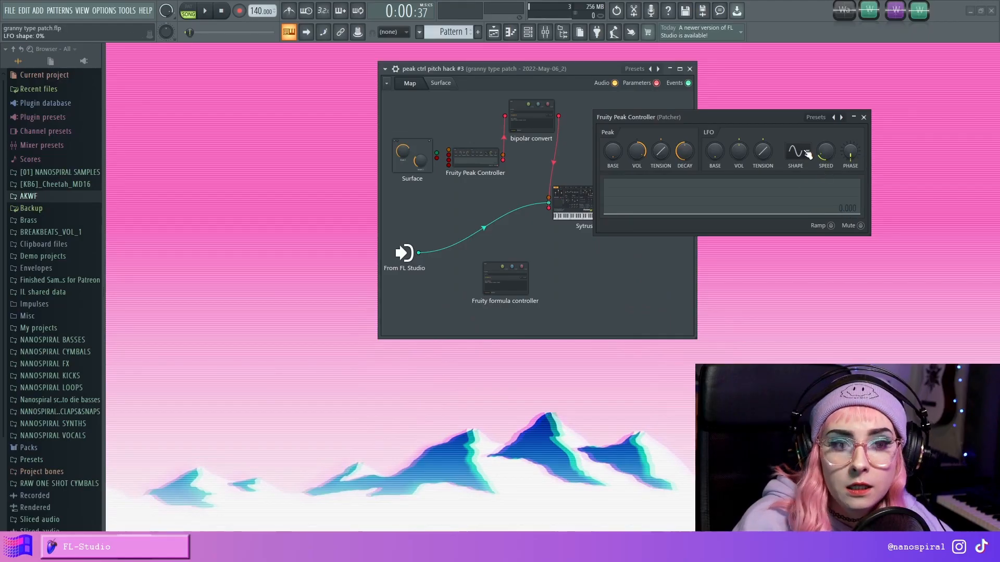
Step: Move the settings aside and bring up the LFO waveform shape list
{"action": "left_click_drag", "start_coordinate": [672, 119], "coordinate": [699, 101]}
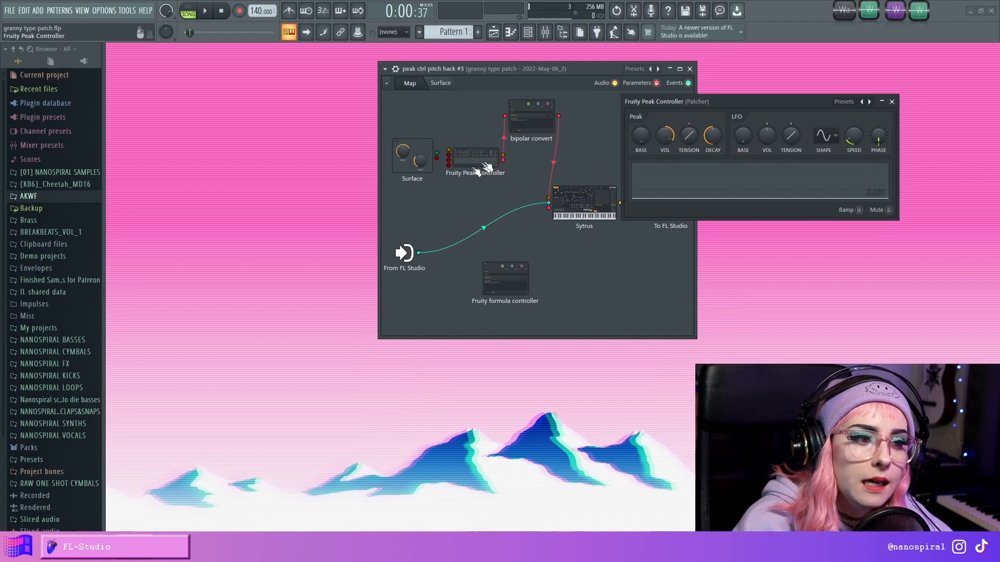
{"action": "left_click_drag", "start_coordinate": [454, 160], "coordinate": [475, 161]}
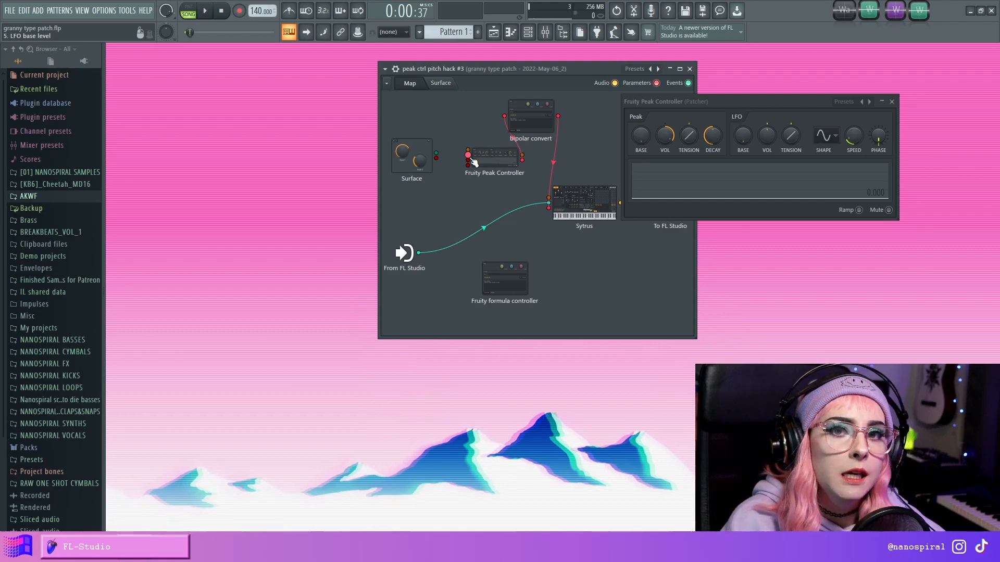
{"action": "left_click", "coordinate": [836, 138]}
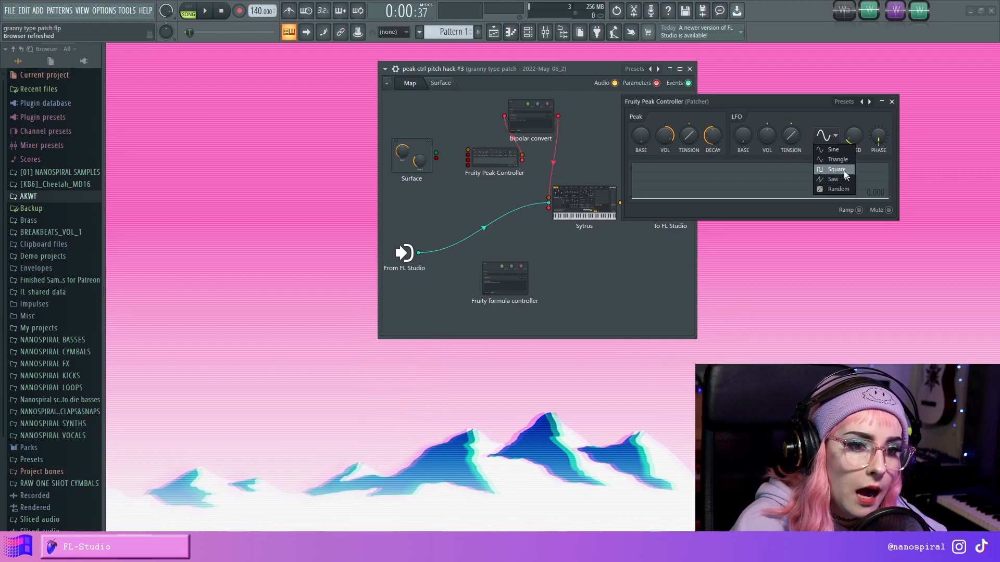
Step: Switch the LFO to a square wave and sweep bipolar convert's range input to audition it
{"action": "left_click", "coordinate": [835, 169]}
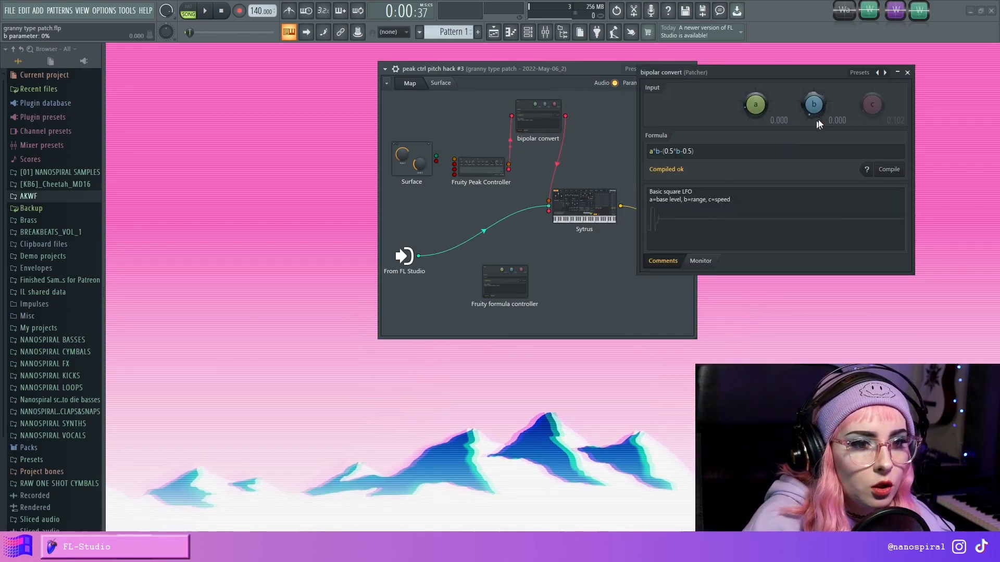
{"action": "mouse_move", "coordinate": [818, 120]}
{"action": "left_mouse_down"}
{"action": "mouse_move", "coordinate": [813, 70]}
{"action": "mouse_move", "coordinate": [812, 137]}
{"action": "left_mouse_up"}
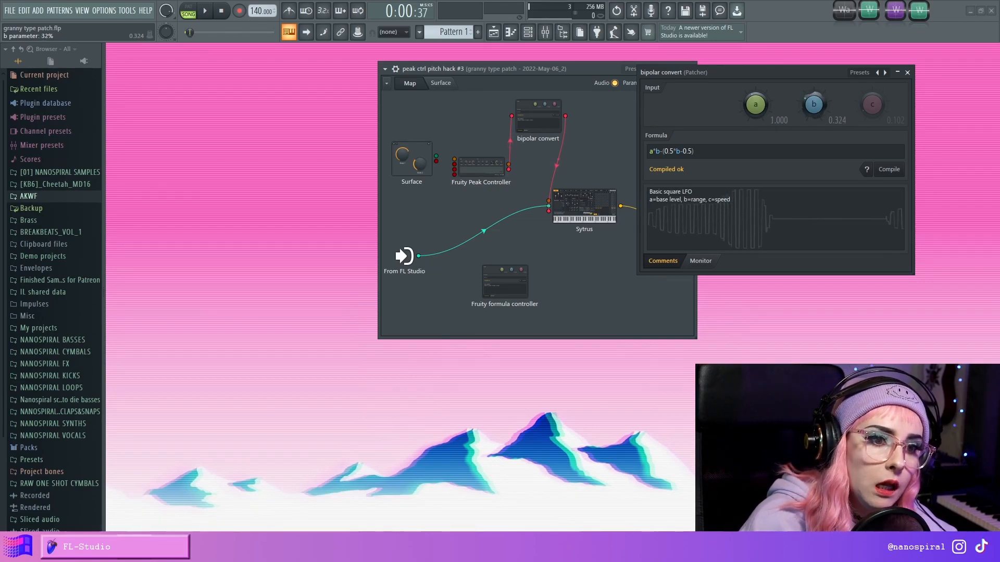
{"action": "right_click", "coordinate": [824, 106]}
{"action": "left_click", "coordinate": [862, 135]}
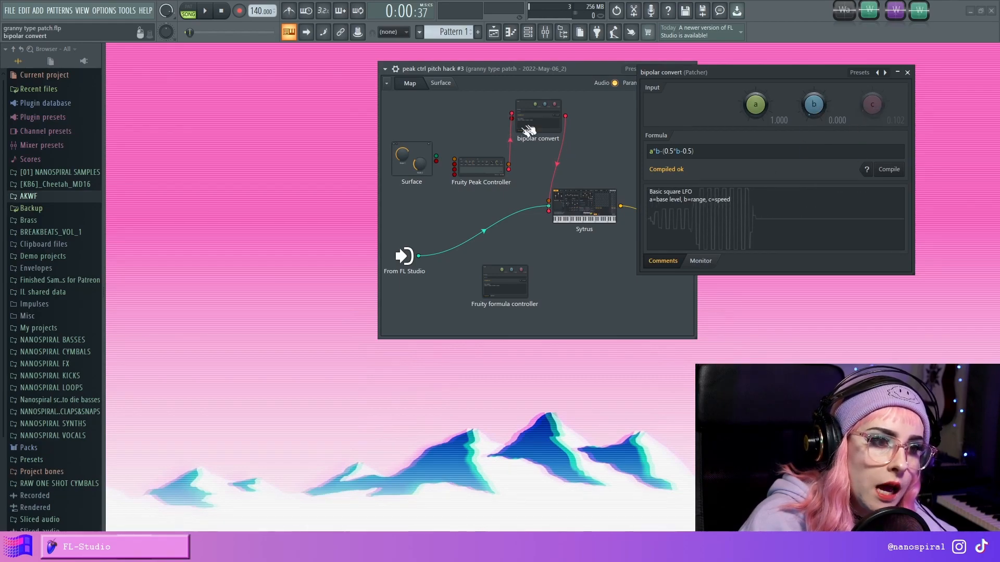
{"action": "left_click_drag", "start_coordinate": [480, 167], "coordinate": [480, 180]}
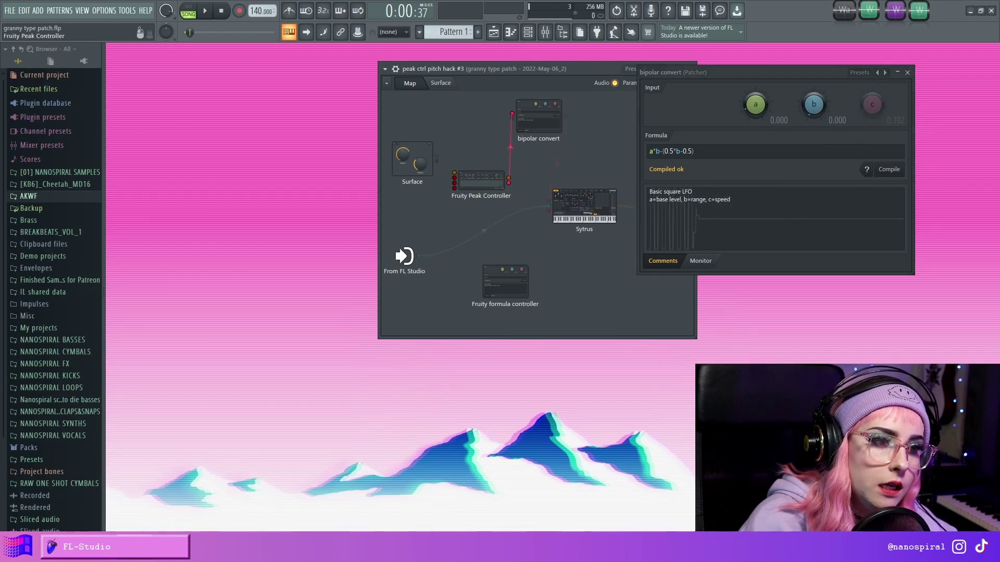
Step: Cable the Surface output into bipolar convert's input on the patch map
{"action": "left_click", "coordinate": [440, 83]}
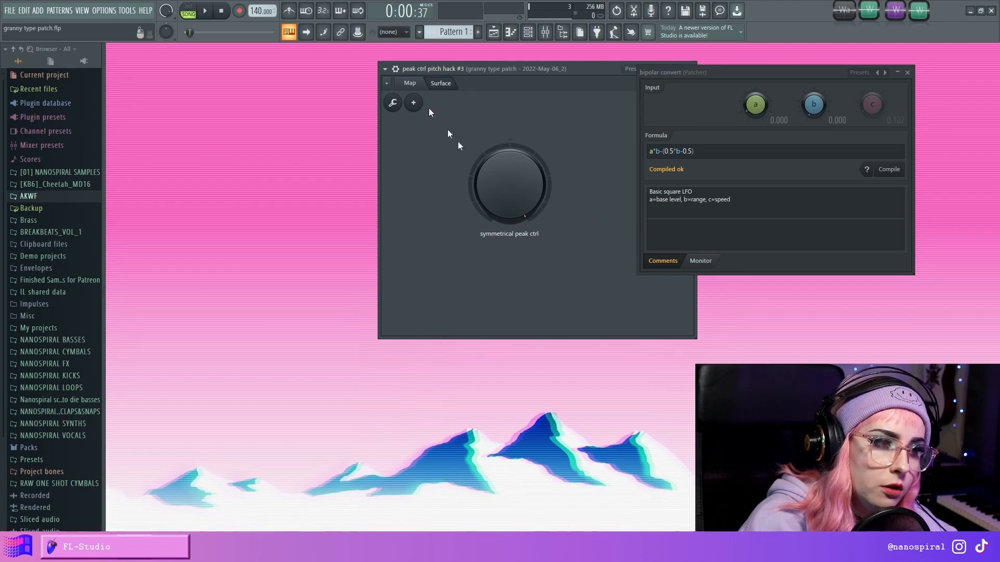
{"action": "left_click", "coordinate": [410, 84]}
{"action": "left_click_drag", "start_coordinate": [437, 162], "coordinate": [511, 118]}
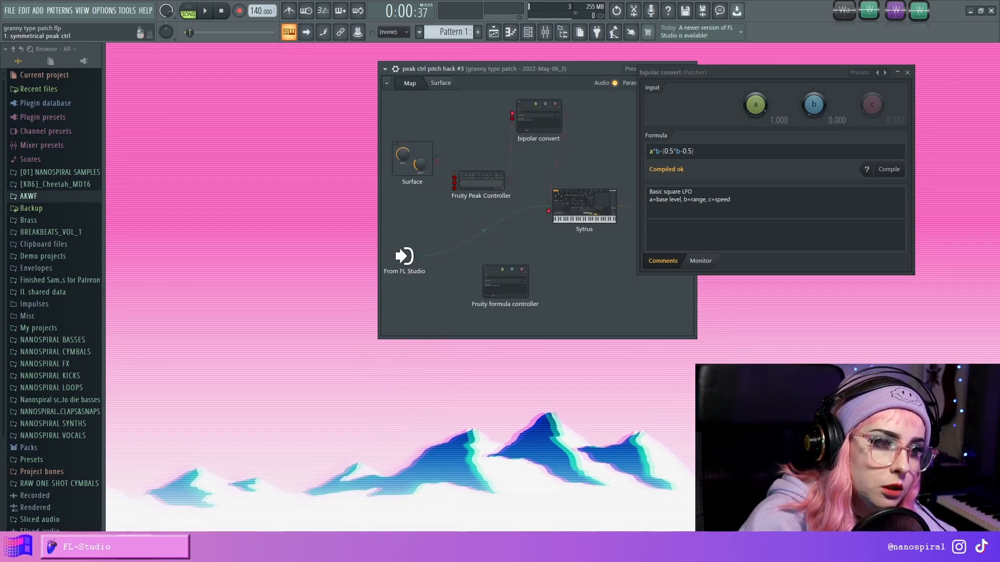
Step: Test the symmetrical peak ctrl knob from minimum to three-quarters and back on the Surface
{"action": "left_click", "coordinate": [440, 83]}
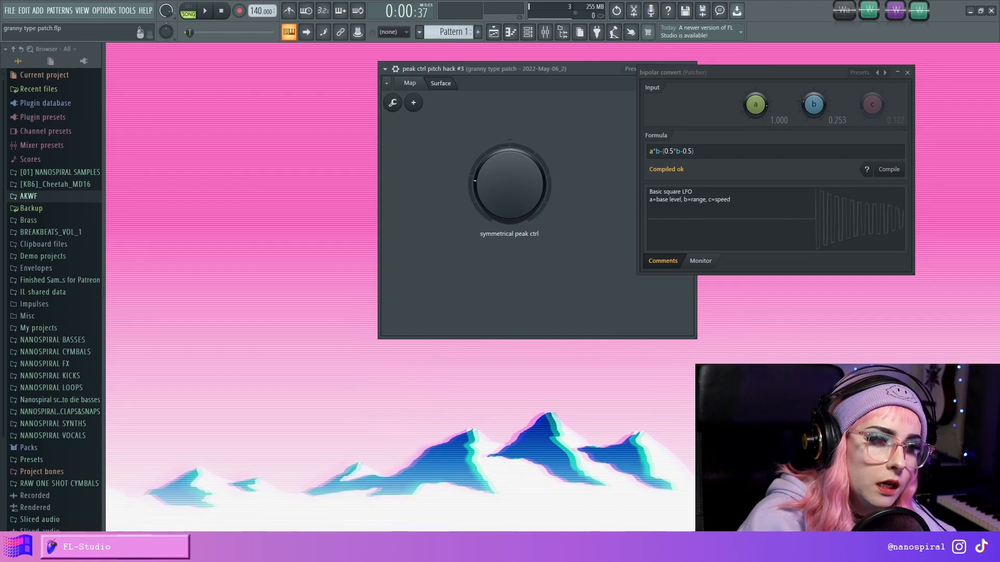
{"action": "left_click_drag", "start_coordinate": [495, 166], "coordinate": [495, 234]}
{"action": "left_click_drag", "start_coordinate": [487, 169], "coordinate": [487, 110]}
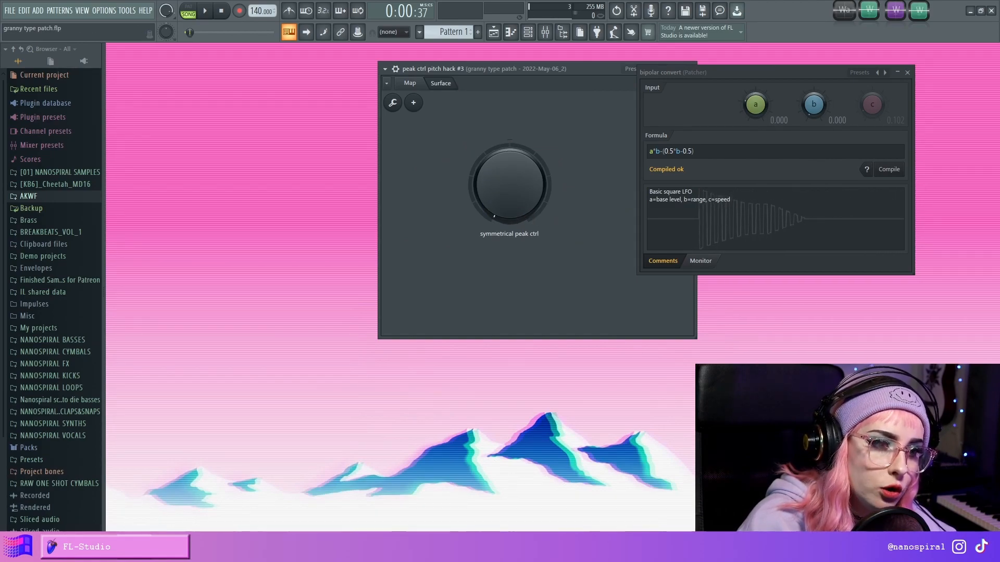
{"action": "left_click_drag", "start_coordinate": [510, 184], "coordinate": [461, 255]}
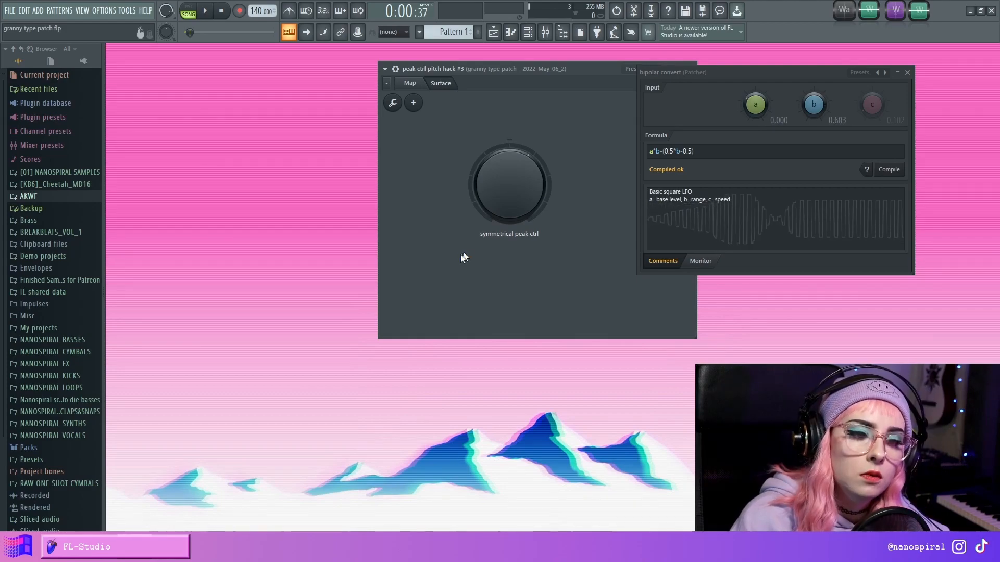
{"action": "left_click", "coordinate": [410, 83]}
{"action": "mouse_move", "coordinate": [581, 72]}
{"action": "left_mouse_down"}
{"action": "mouse_move", "coordinate": [558, 67]}
{"action": "mouse_move", "coordinate": [588, 73]}
{"action": "left_mouse_up"}
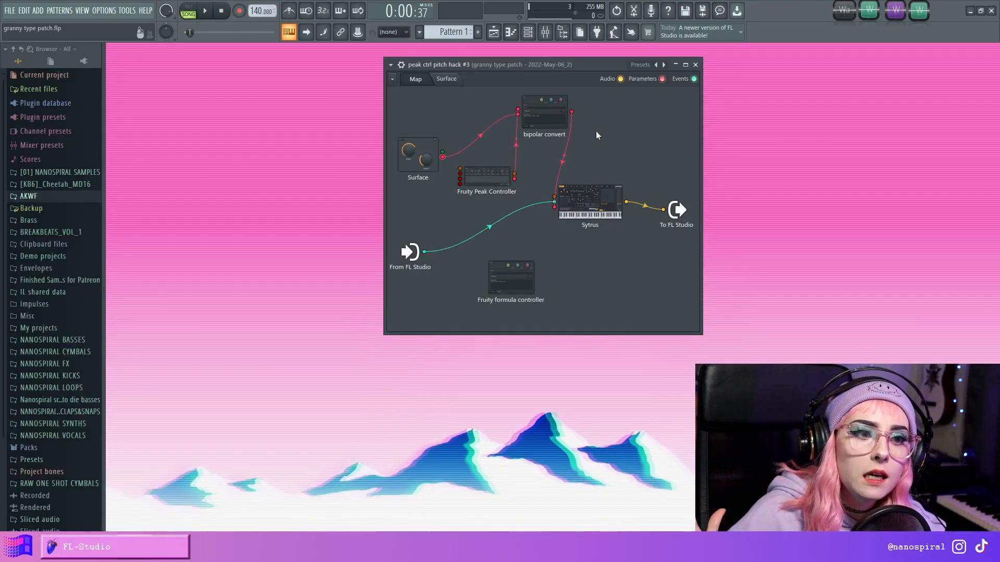